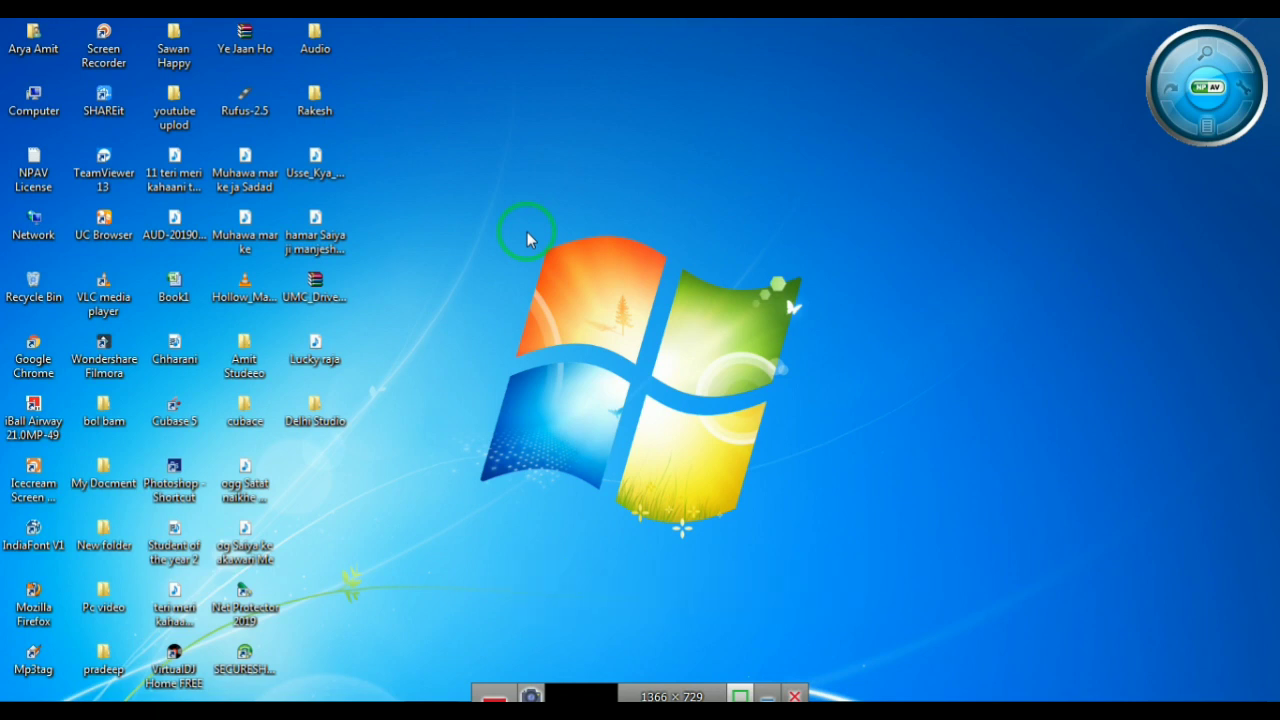
Switch to Adobe Photoshop, maximize the 2#4 - Copy.jpg image and examine the spots on the face and neck
left_click(406, 700)
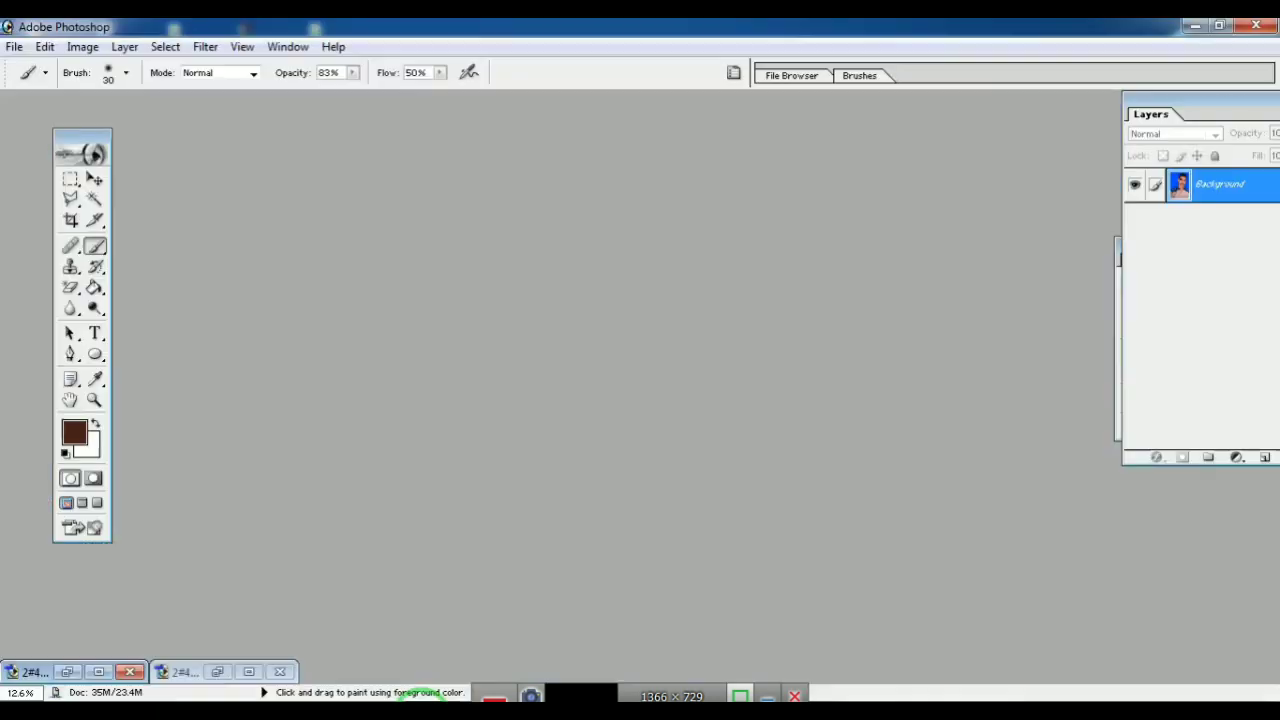
left_click(98, 671)
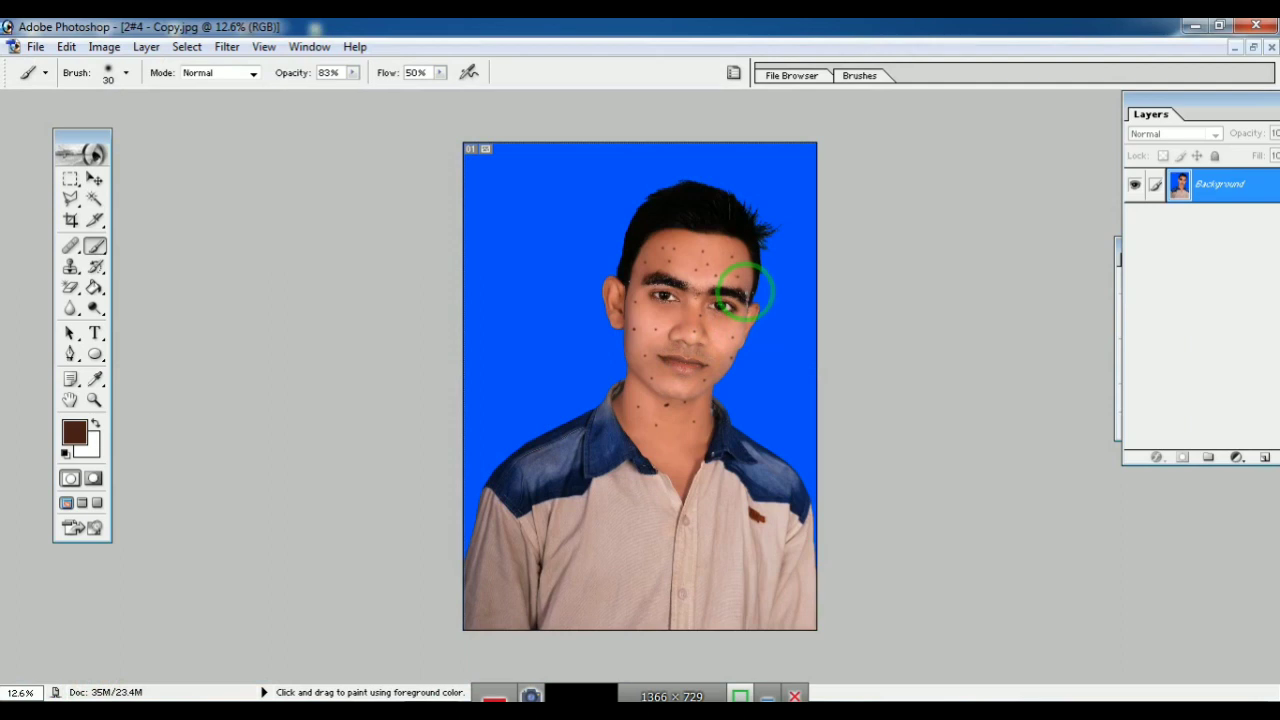
scroll(745, 292, "up", 5)
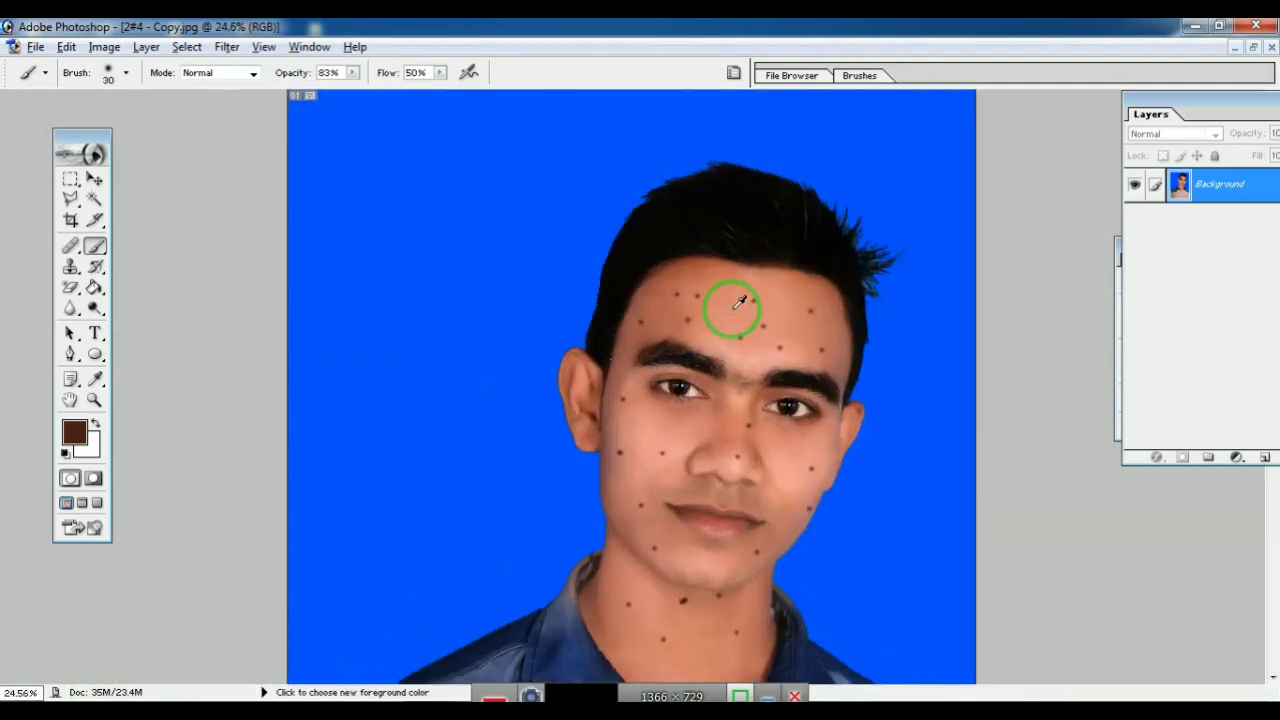
left_click(95, 179)
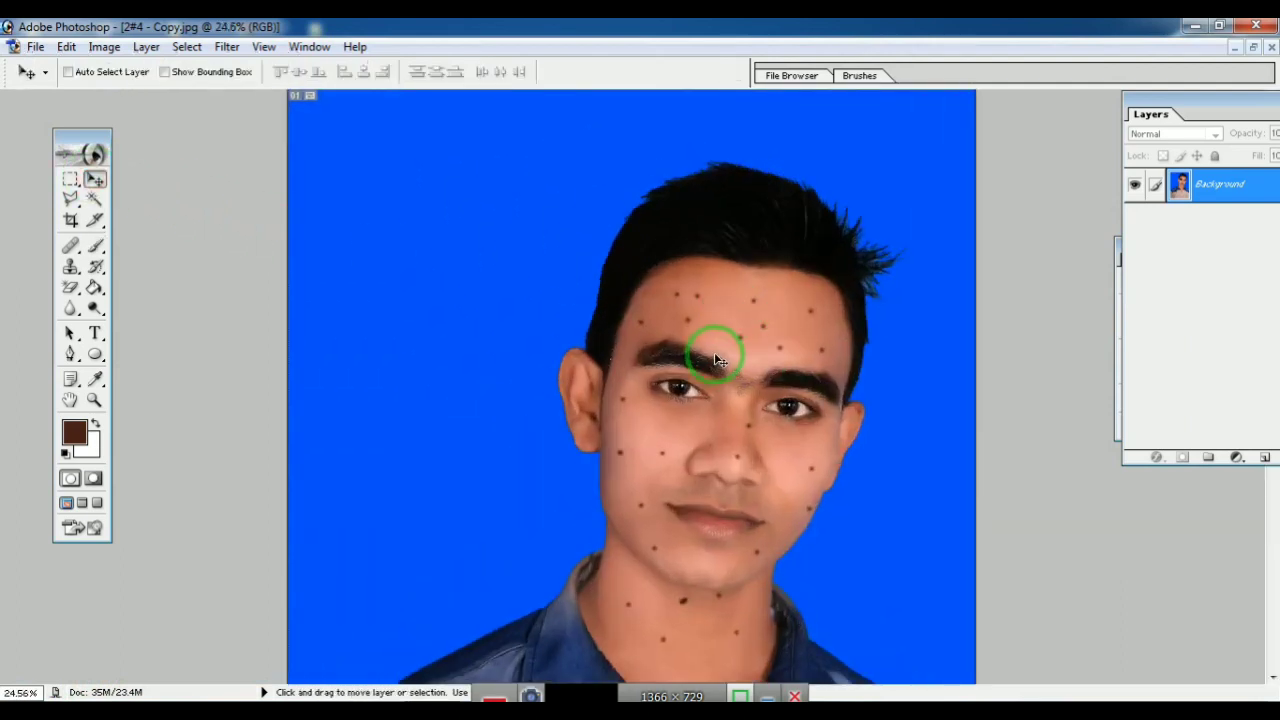
scroll(729, 355, "up", 3)
scroll(729, 355, "down", 3)
scroll(730, 355, "down", 1)
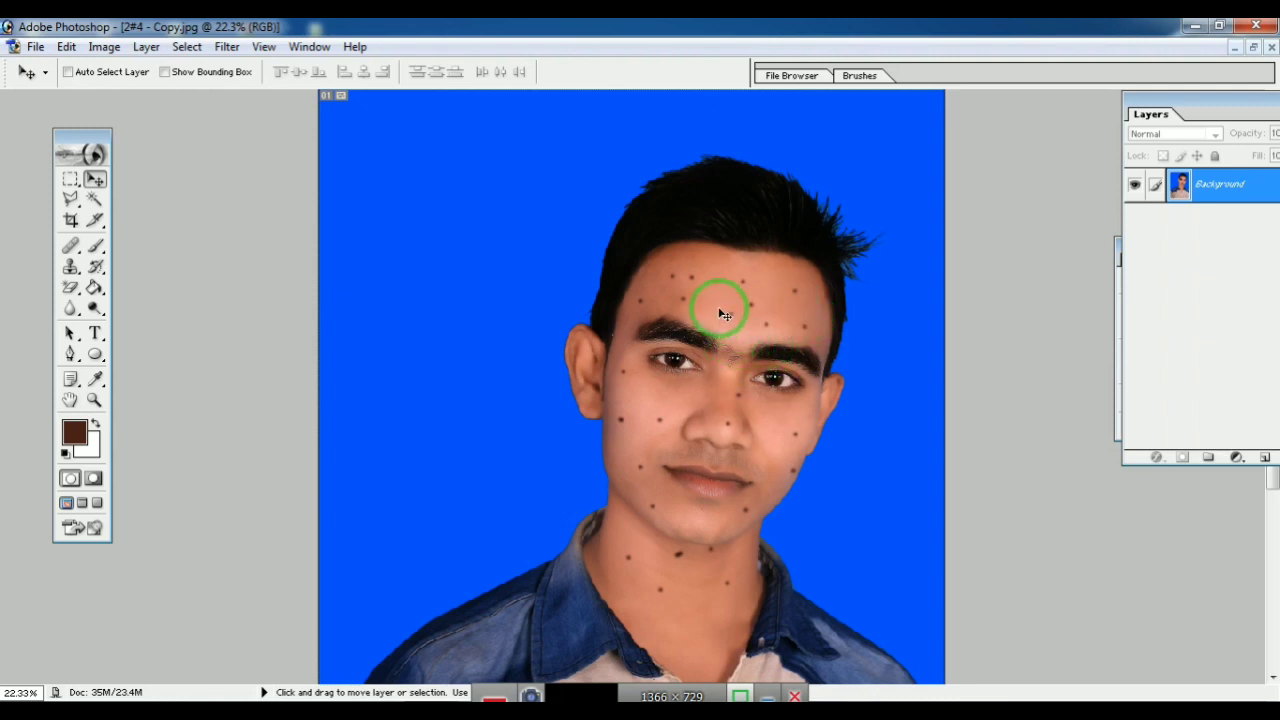
scroll(724, 314, "down", 2)
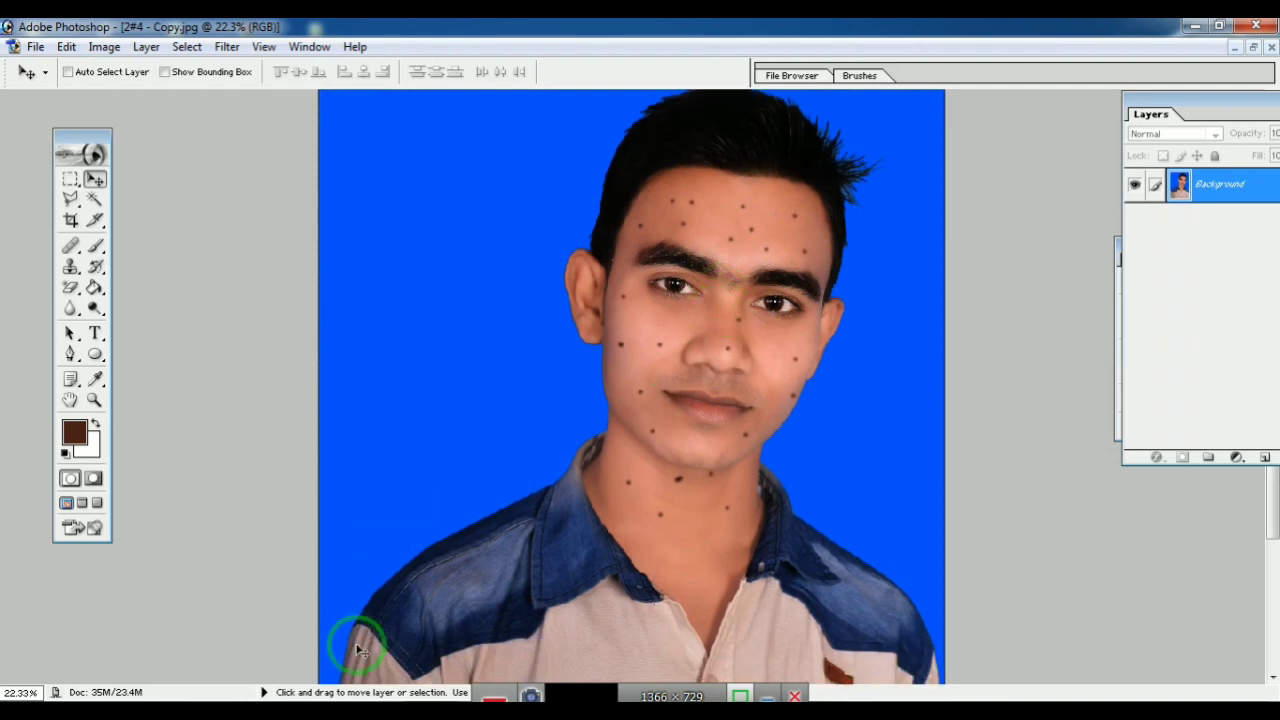
Restore 2#4 - Copy.jpg to a floating window beside the toolbox, with the face centred in its view
left_click(1253, 47)
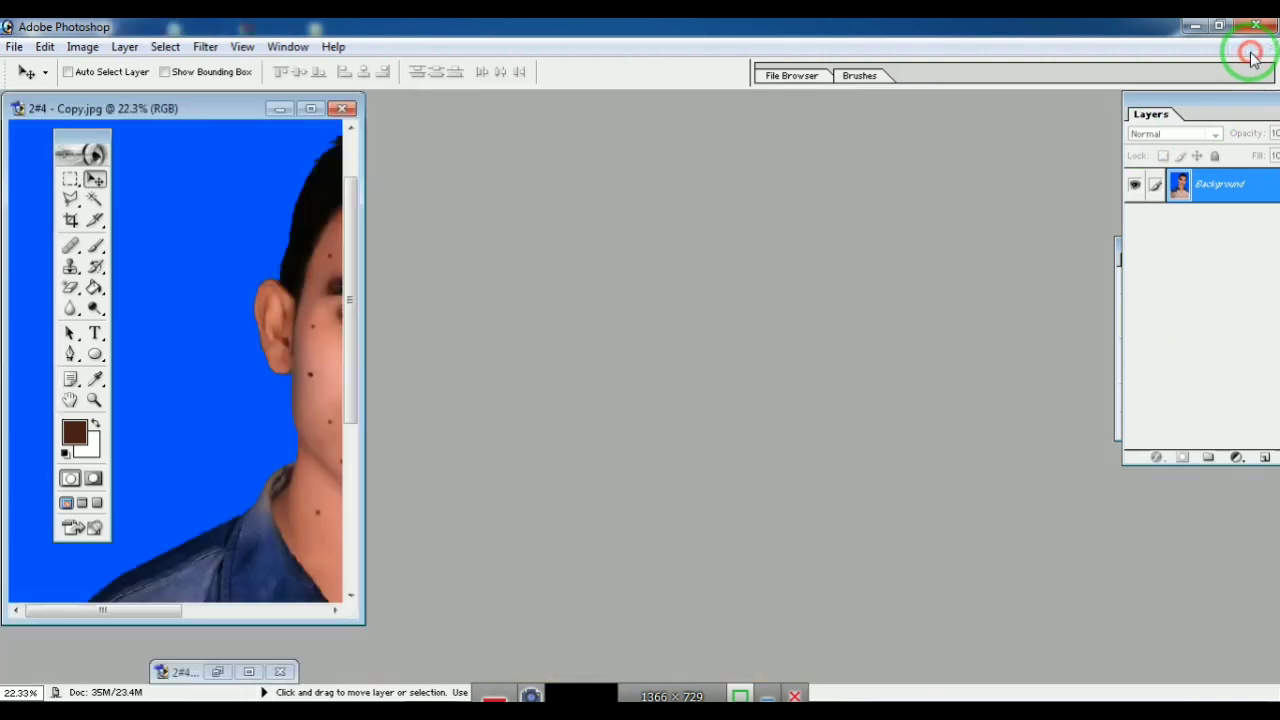
left_click_drag(230, 120, 383, 131)
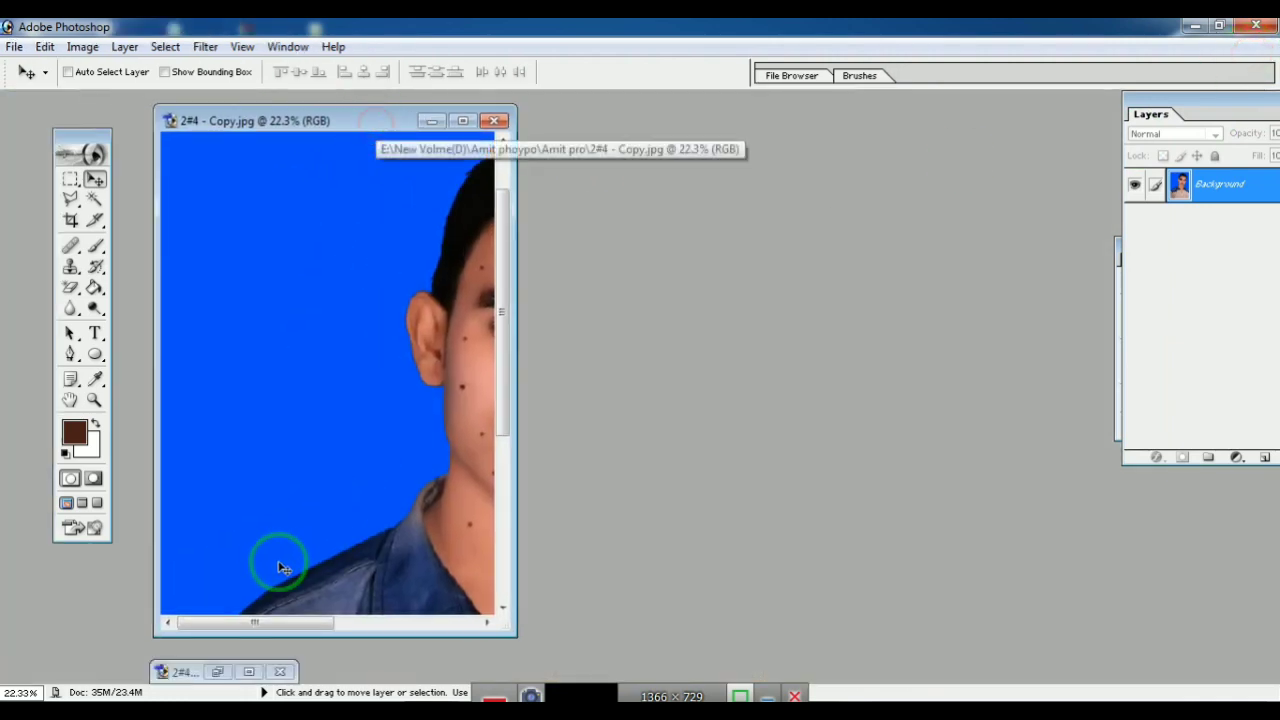
left_click_drag(250, 622, 352, 622)
scroll(450, 415, "up", 2)
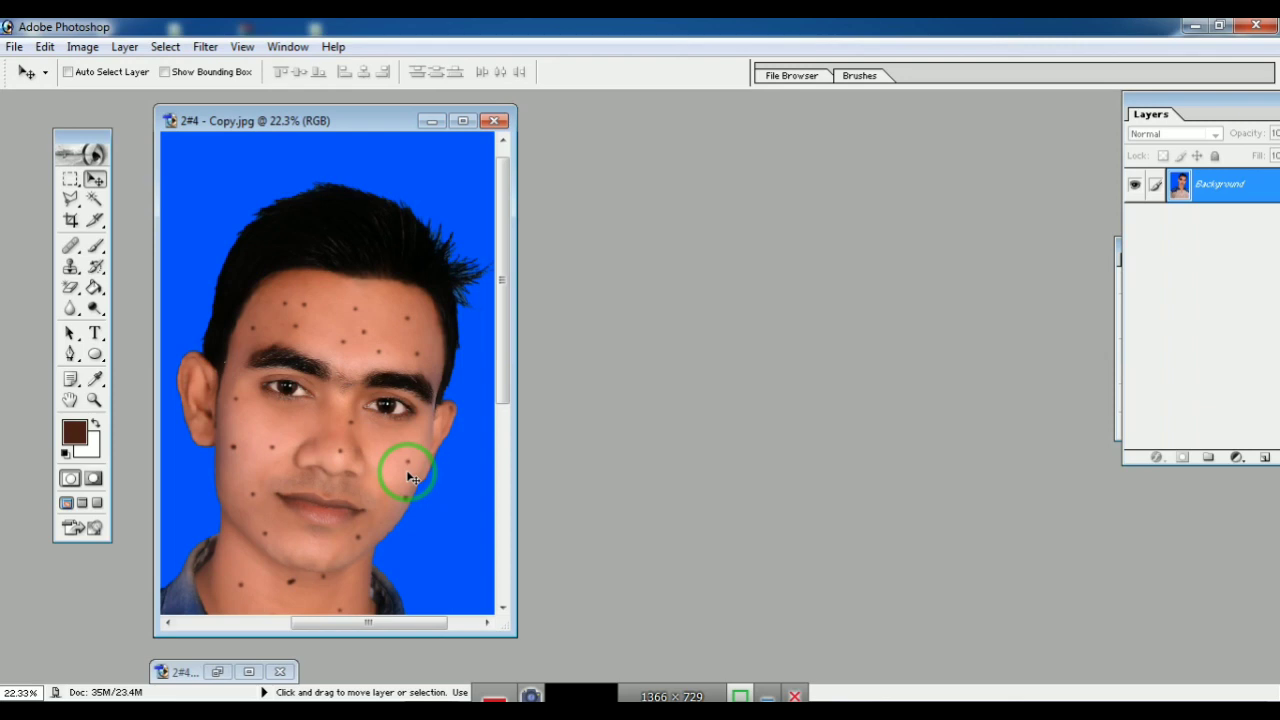
left_click(472, 121)
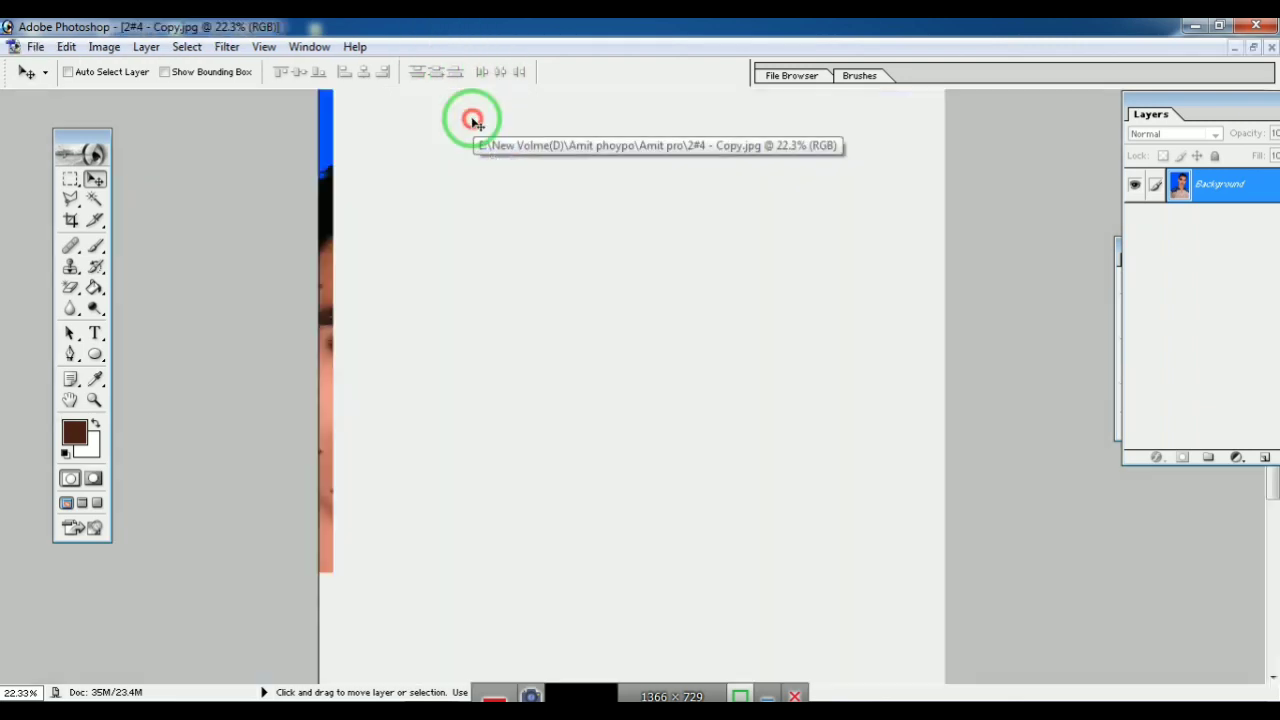
left_click(1251, 47)
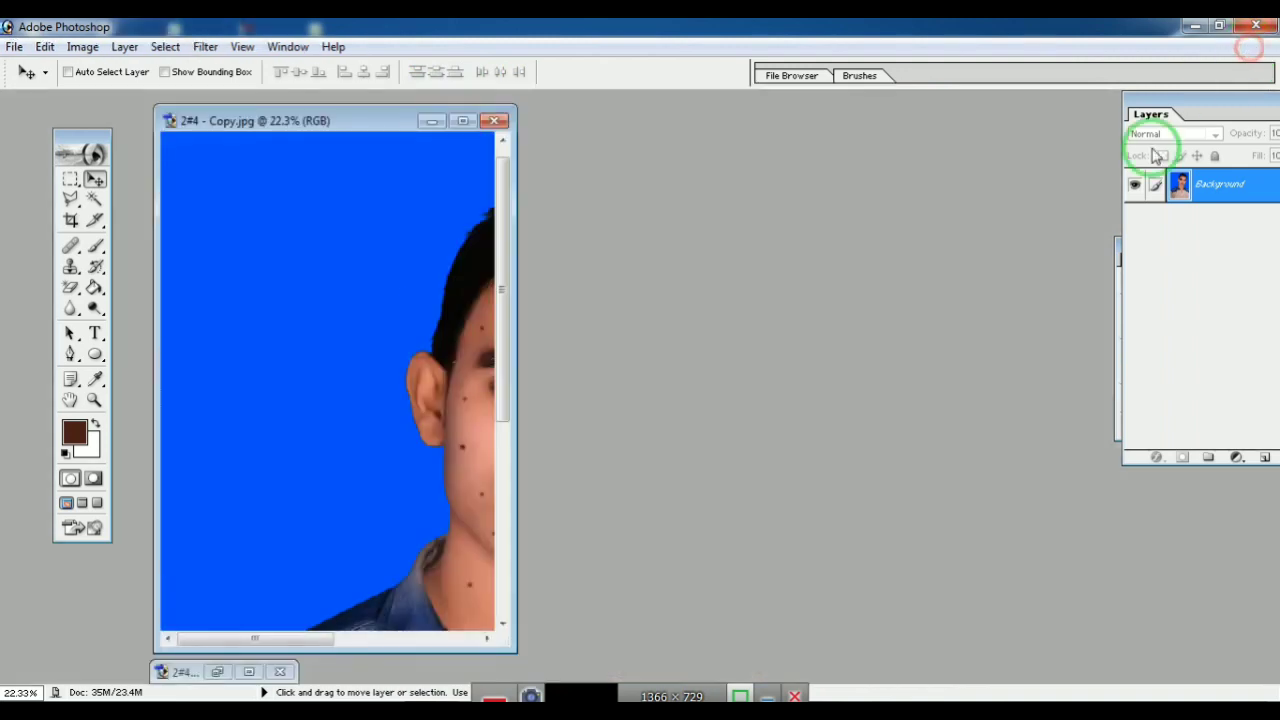
left_click_drag(329, 637, 420, 640)
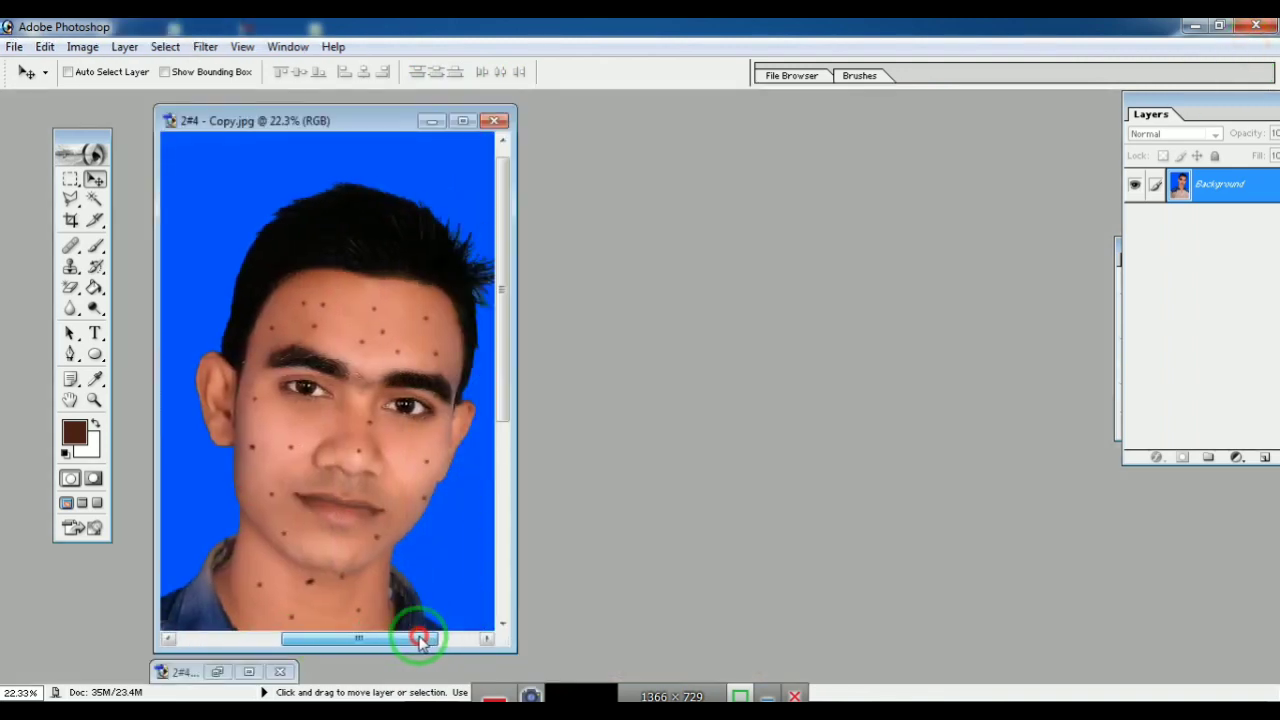
Maximize the 2#4.jpg image and darken it with a Curves adjustment
left_click(249, 671)
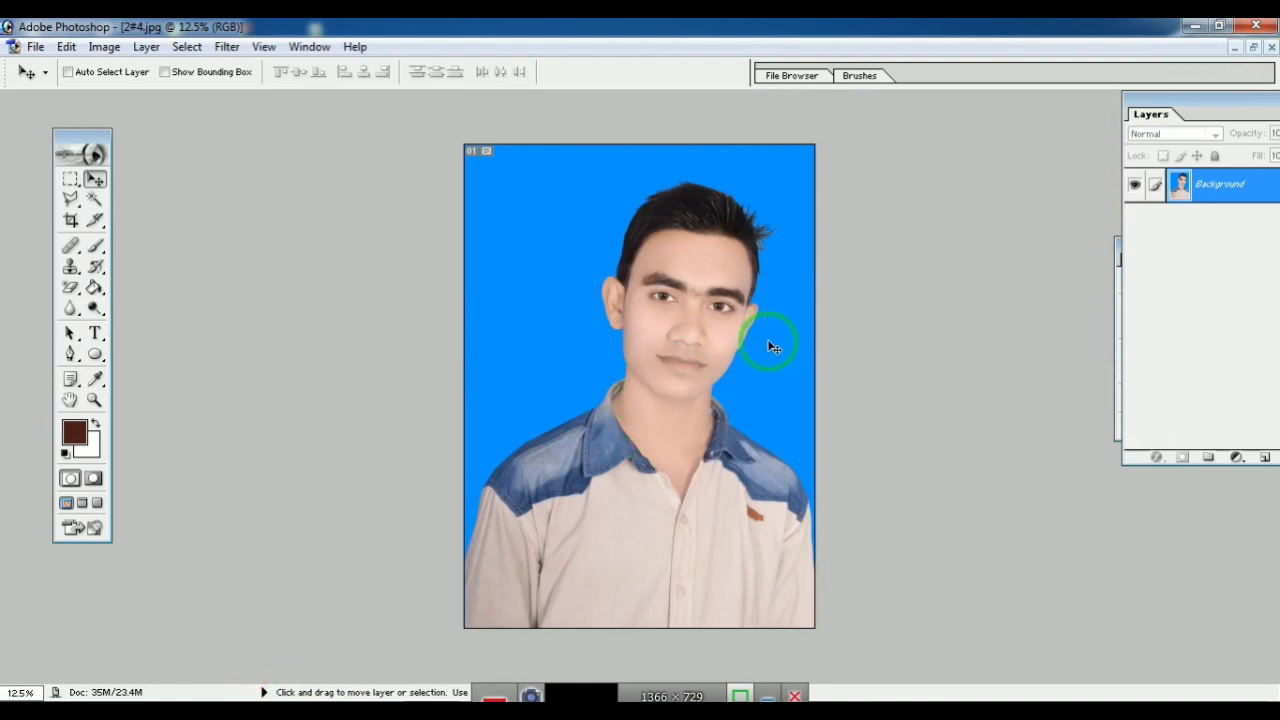
key("ctrl+m")
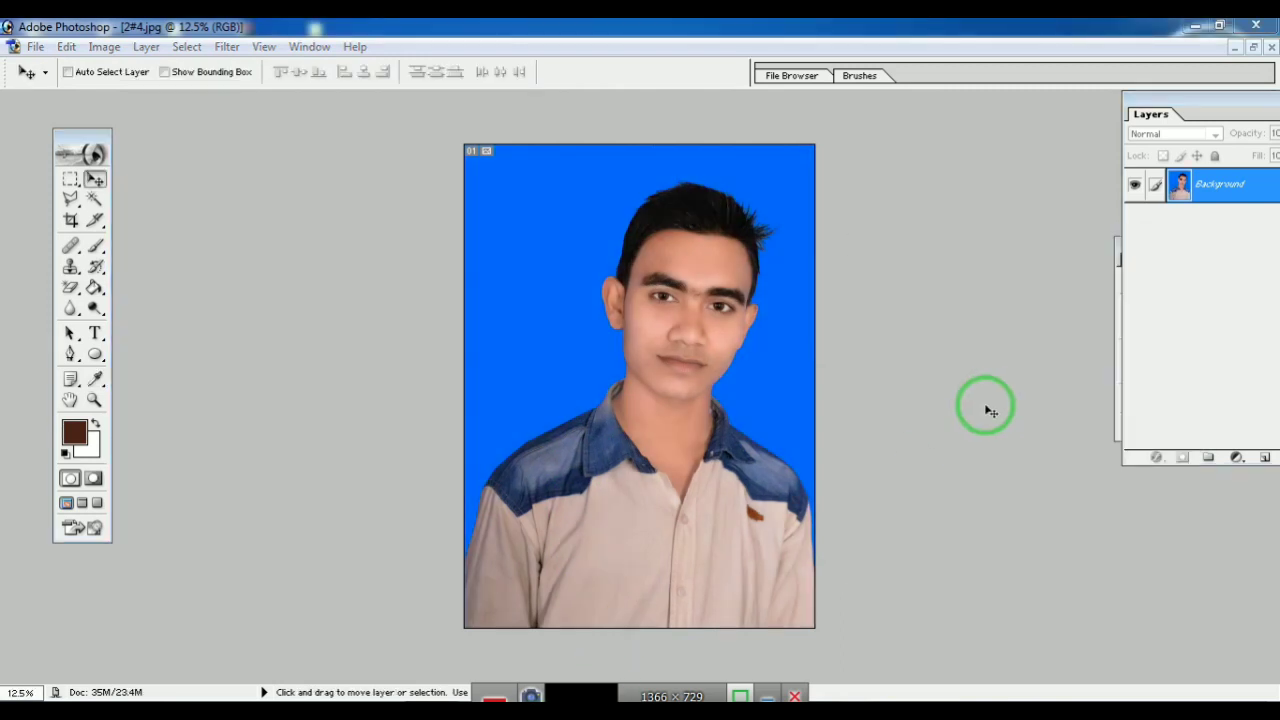
key("alt")
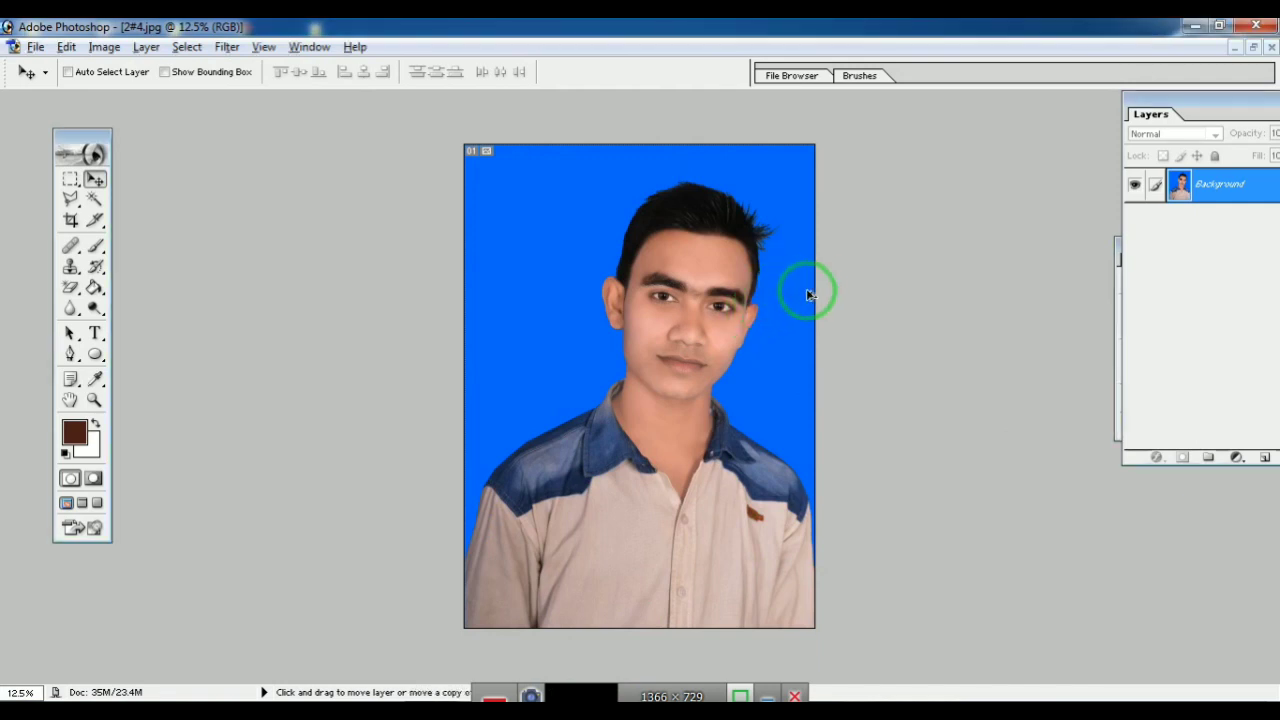
Examine the clean skin, eyes and eyebrows of the portrait in 2#4.jpg up close and as a whole
scroll(808, 290, "up", 3)
scroll(826, 530, "up", 2)
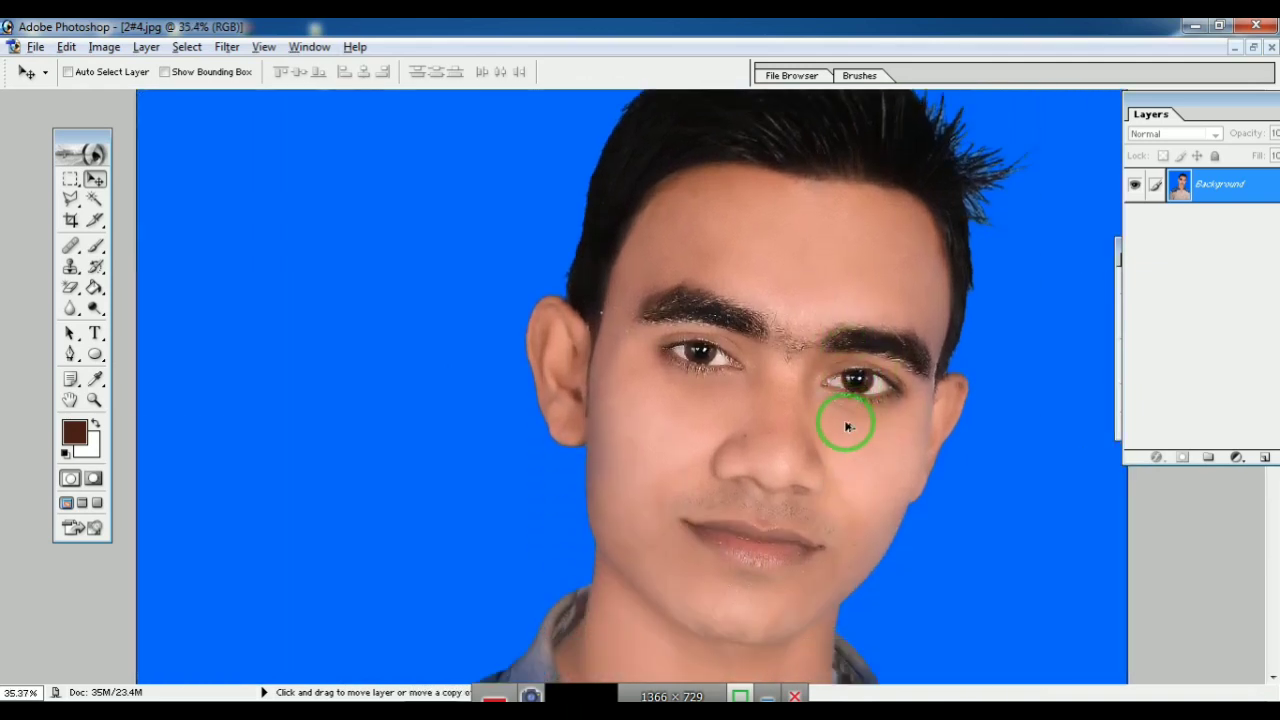
scroll(848, 424, "up", 2)
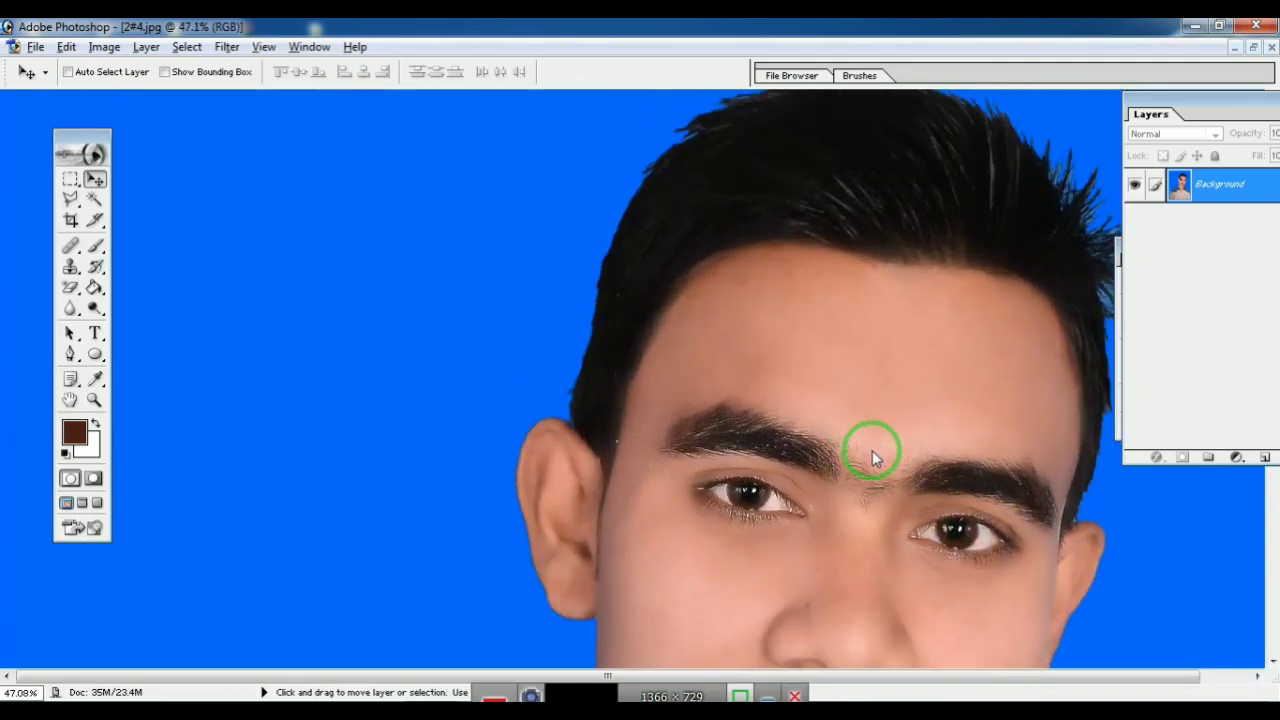
scroll(980, 512, "up", 2)
scroll(980, 512, "down", 4)
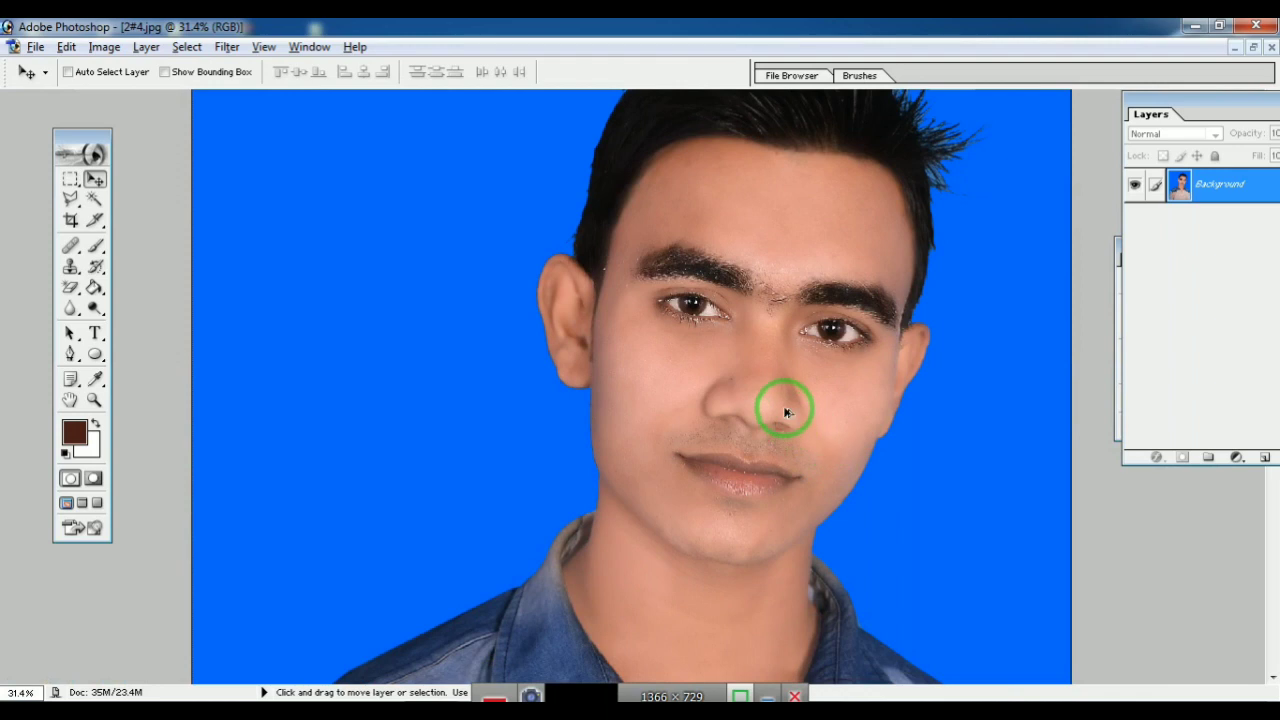
scroll(785, 411, "up", 2)
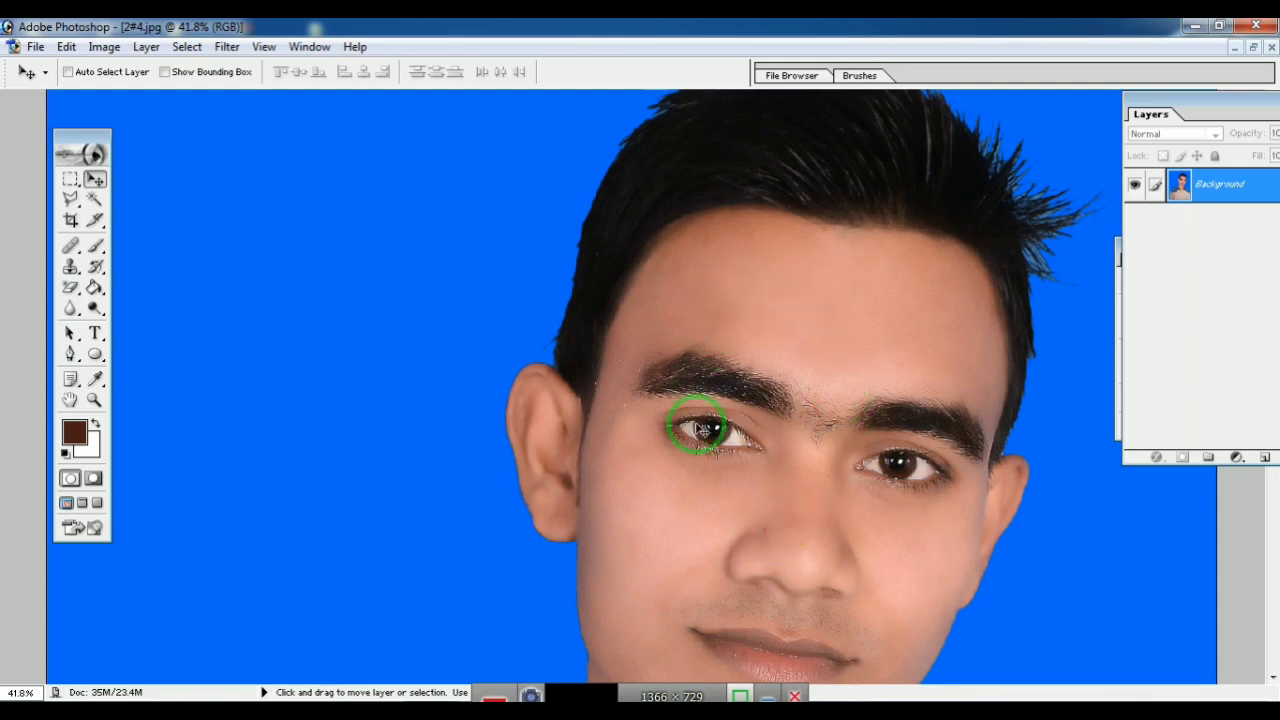
scroll(814, 560, "down", 2)
scroll(817, 554, "up", 2)
scroll(855, 548, "down", 3)
scroll(826, 532, "down", 1)
scroll(785, 575, "down", 1)
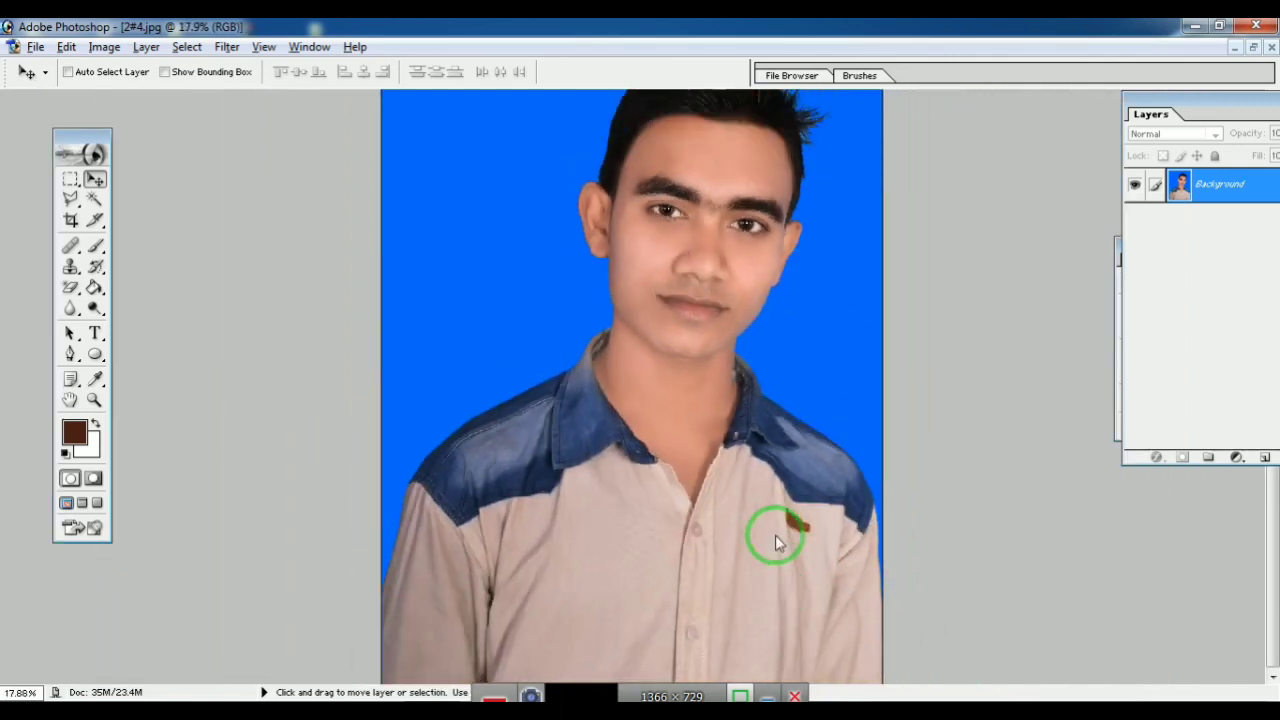
scroll(766, 557, "down", 1)
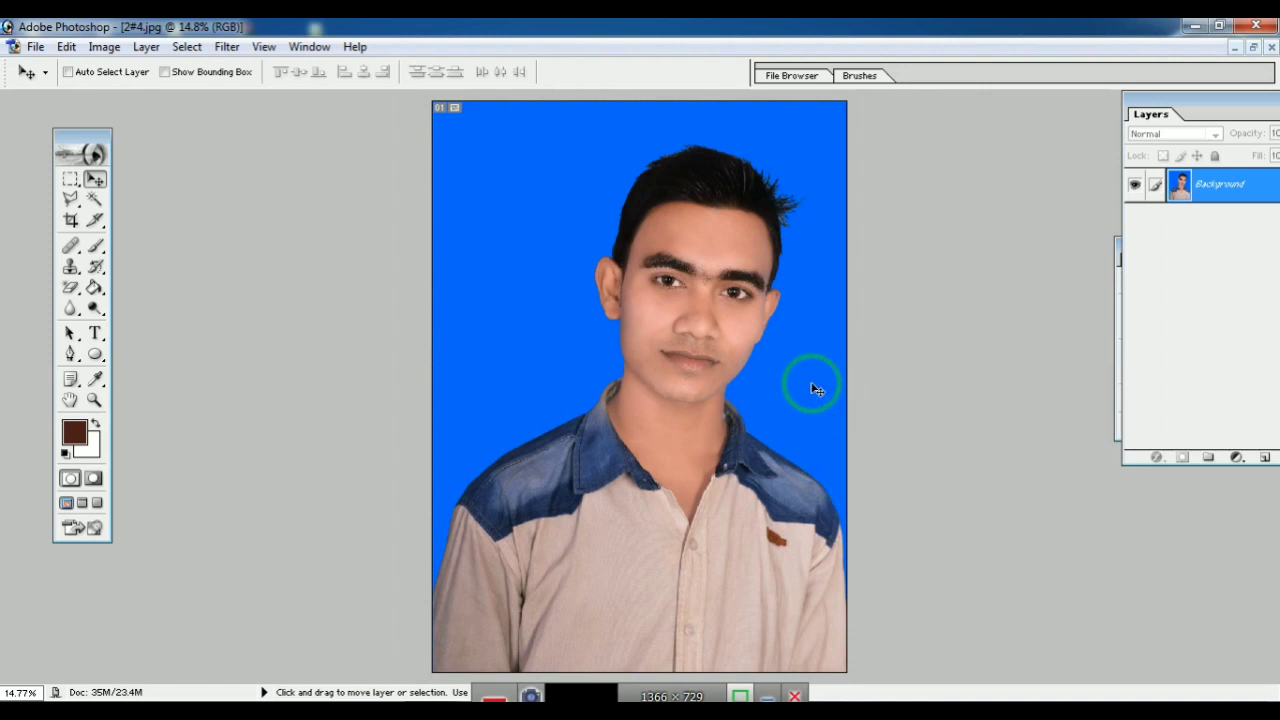
Restore 2#4.jpg to a floating window and maximize the spotted portrait 2#4 - Copy.jpg
left_click(1253, 48)
left_click(478, 150)
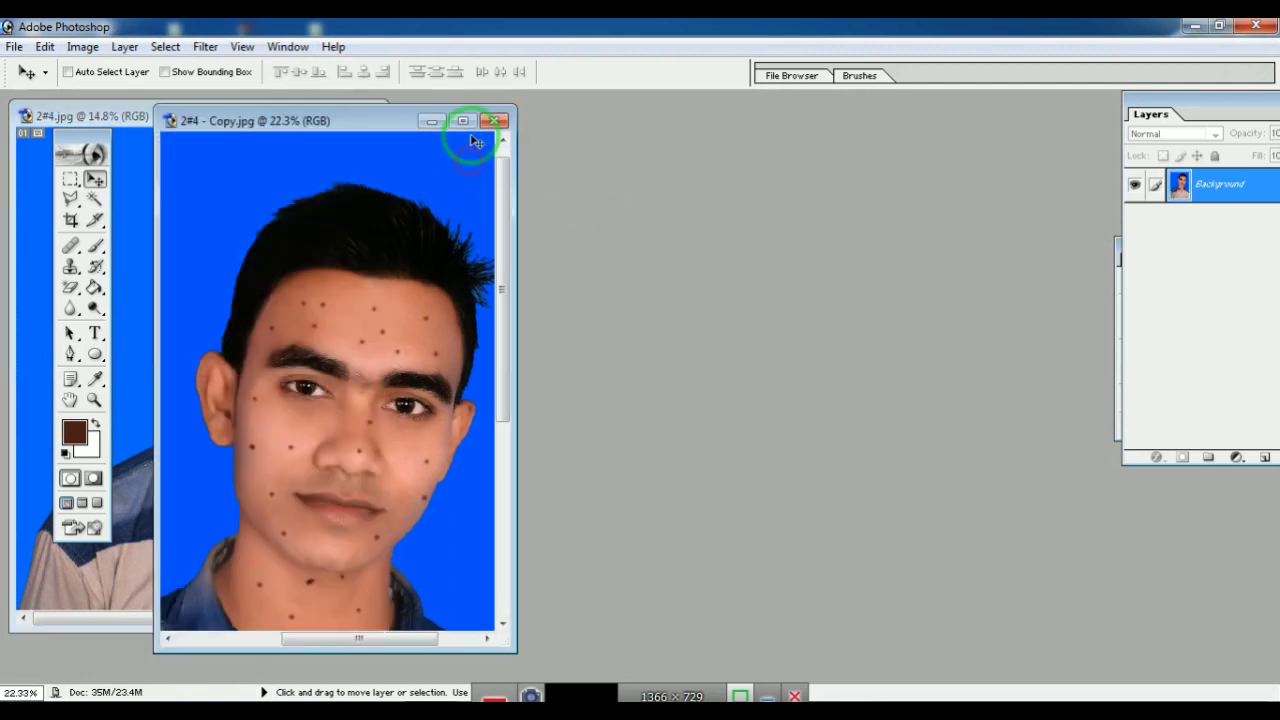
left_click(462, 121)
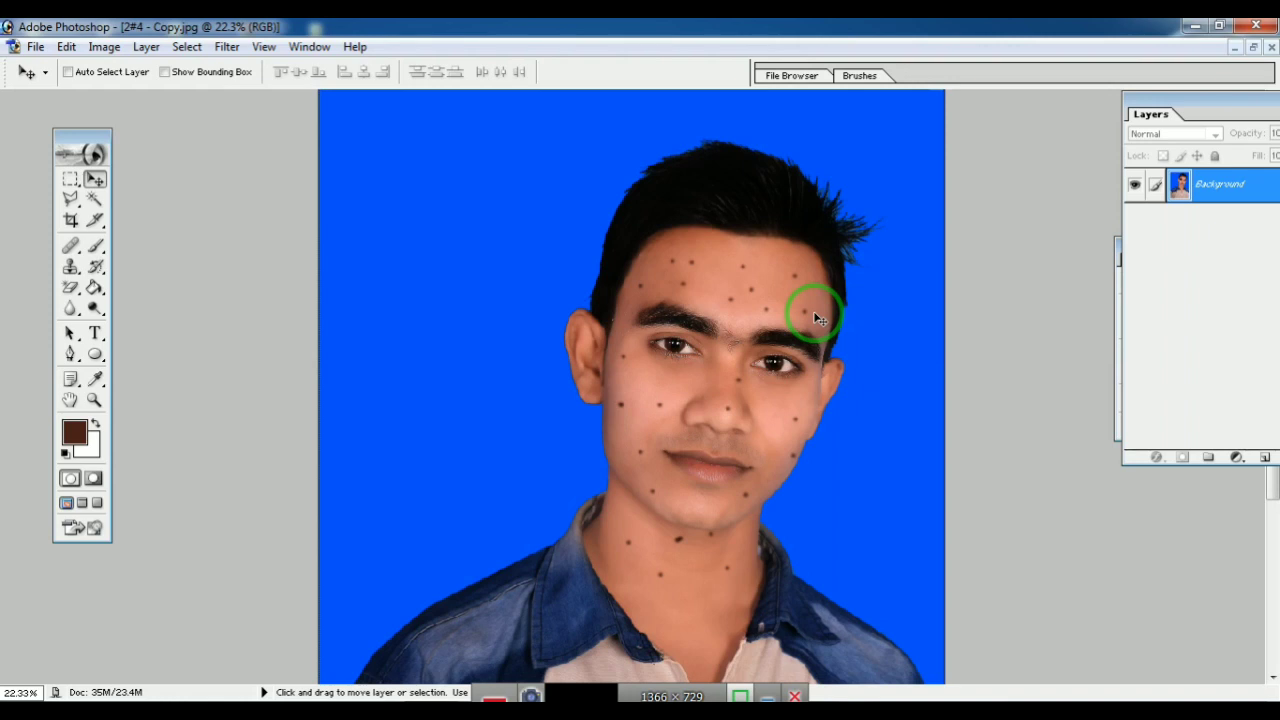
Brighten 2#4 - Copy.jpg with an RGB Curves adjustment using a midtone point at input 143, output 158
key("ctrl+m")
left_click_drag(1020, 255, 1026, 215)
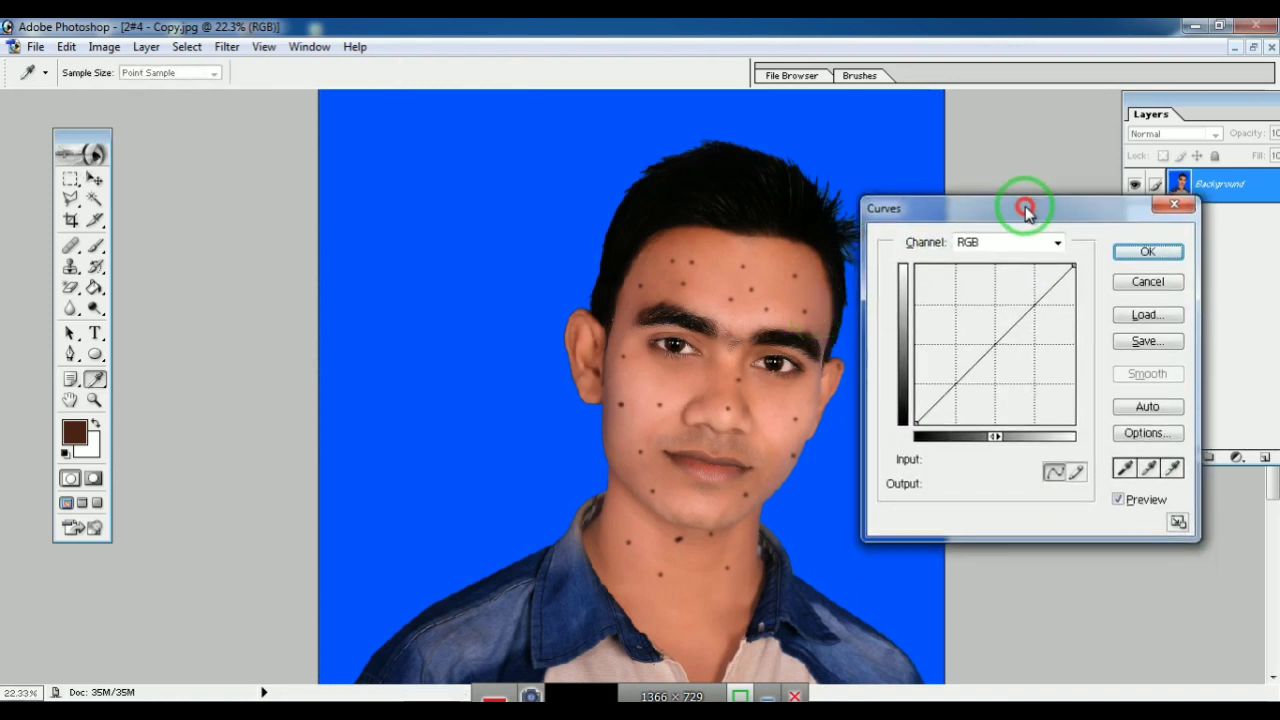
mouse_move(994, 343)
left_mouse_down()
mouse_move(986, 334)
mouse_move(994, 346)
mouse_move(1004, 324)
left_mouse_up()
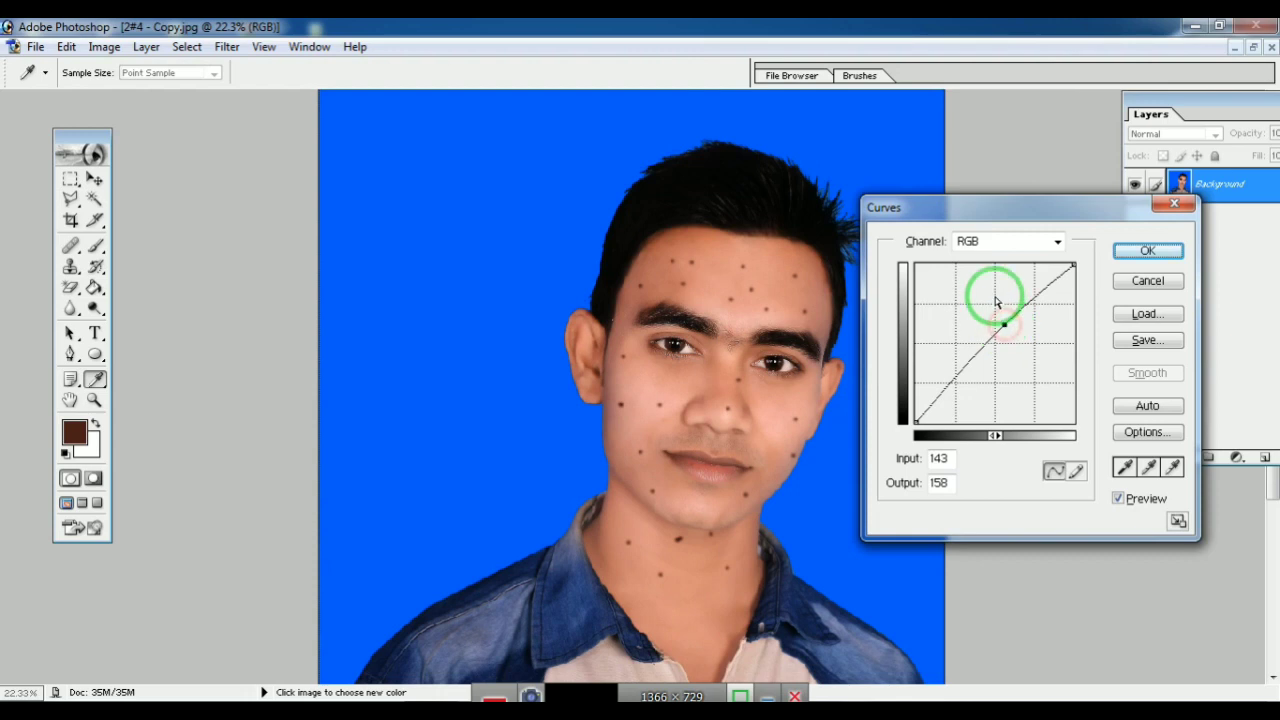
left_click(1142, 251)
key("v")
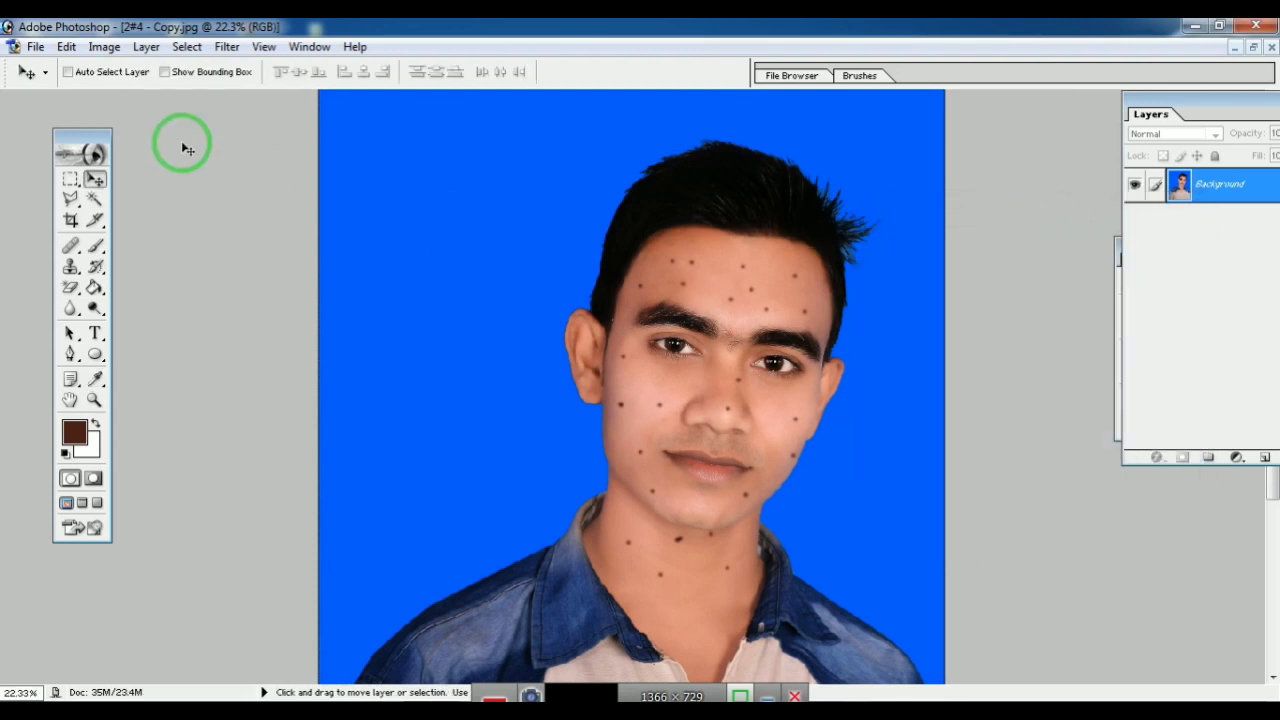
Start a Selective Color adjustment on the portrait and set Black to +10% for the Blacks
left_click(101, 50)
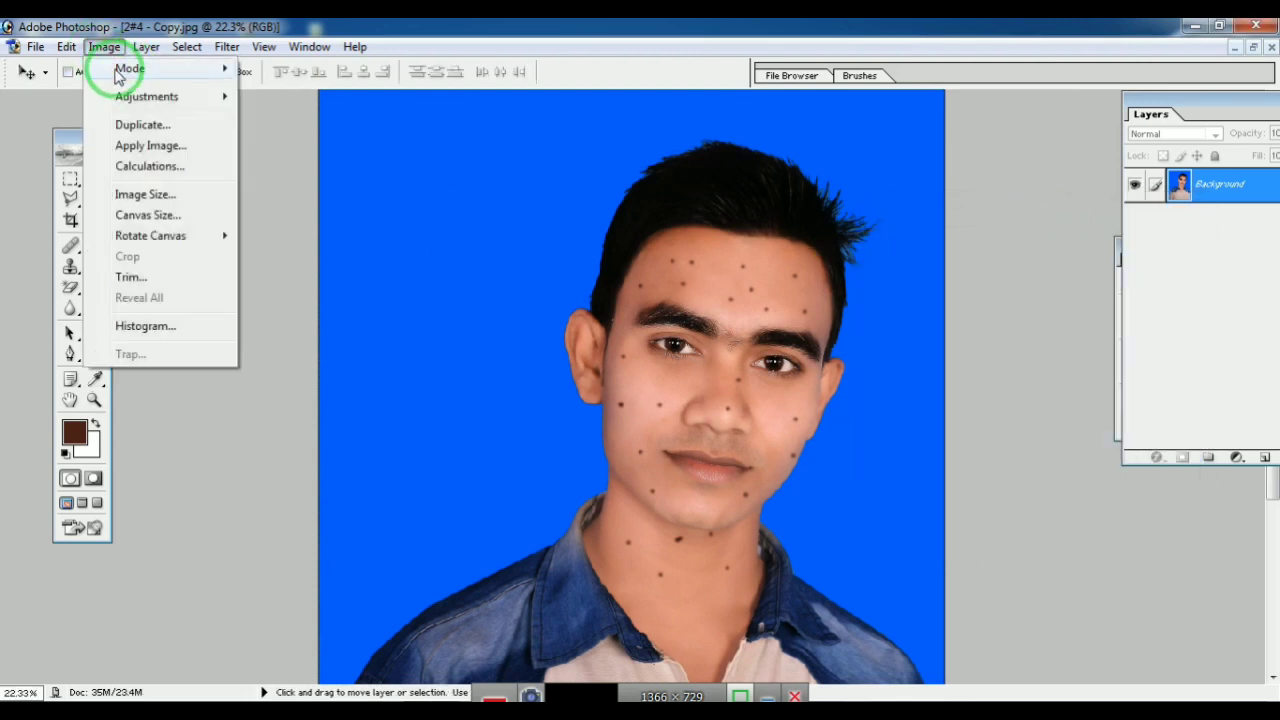
mouse_move(132, 100)
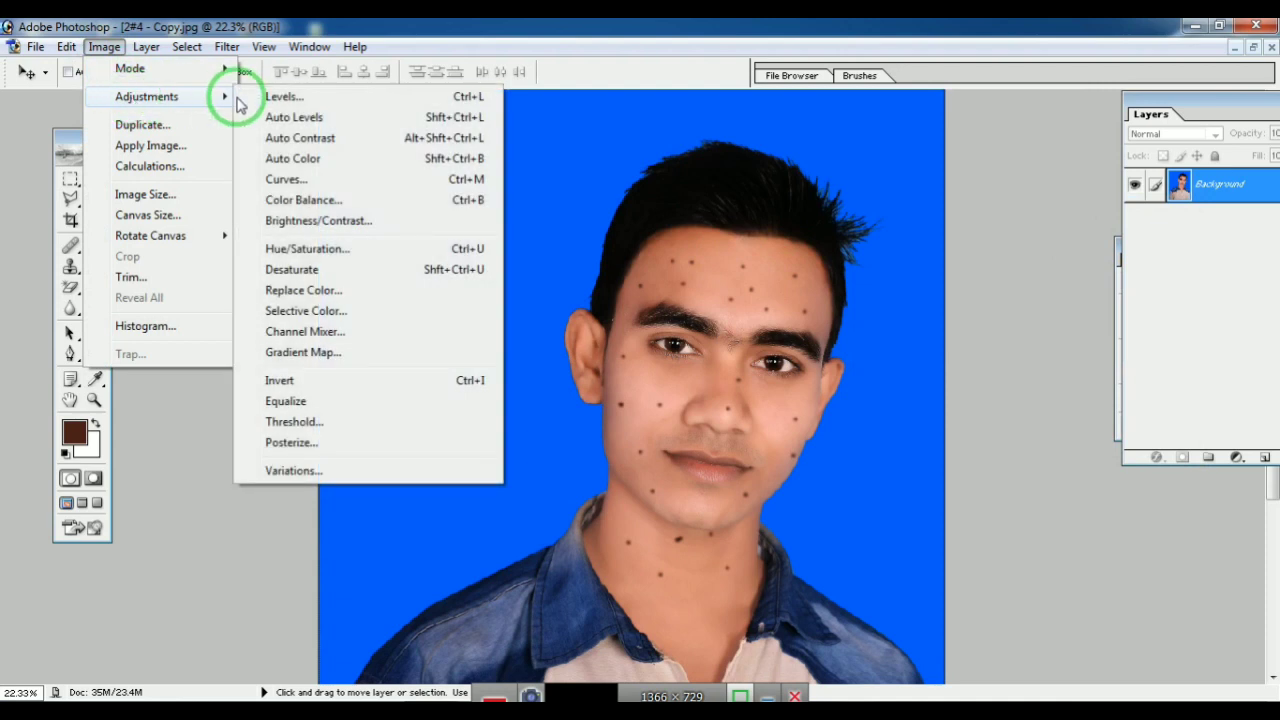
left_click(295, 317)
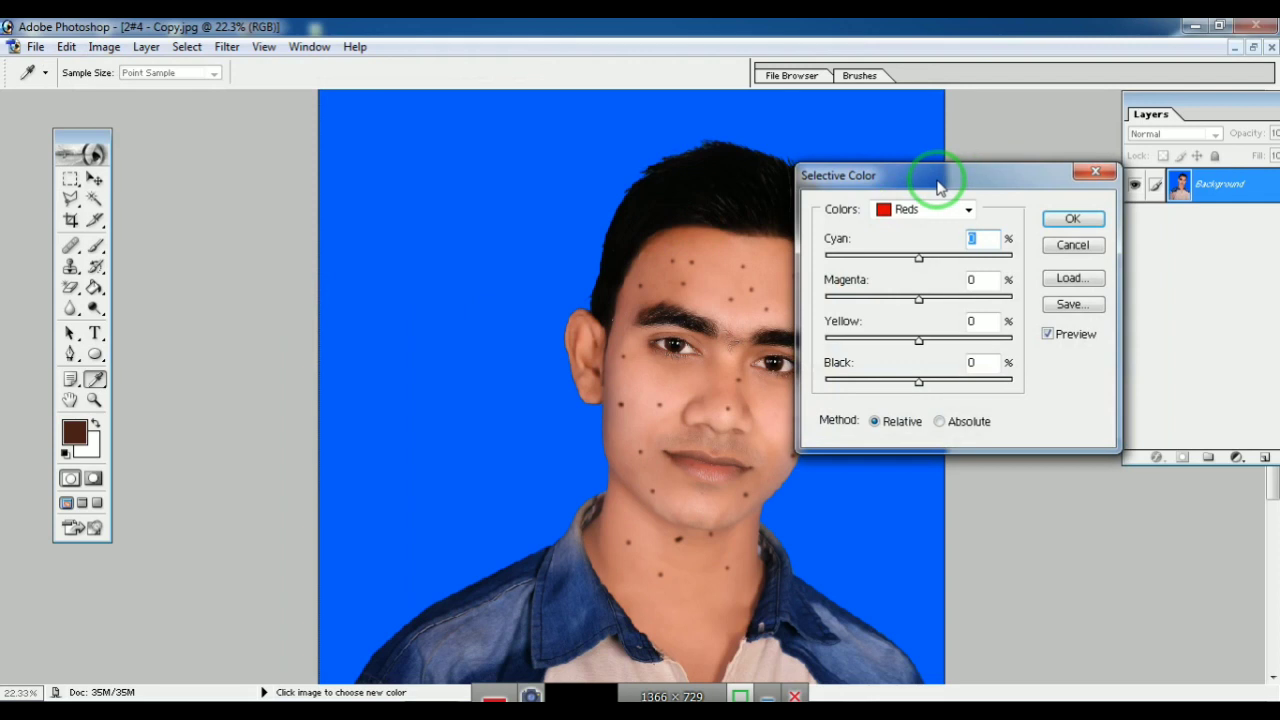
left_click_drag(942, 182, 962, 183)
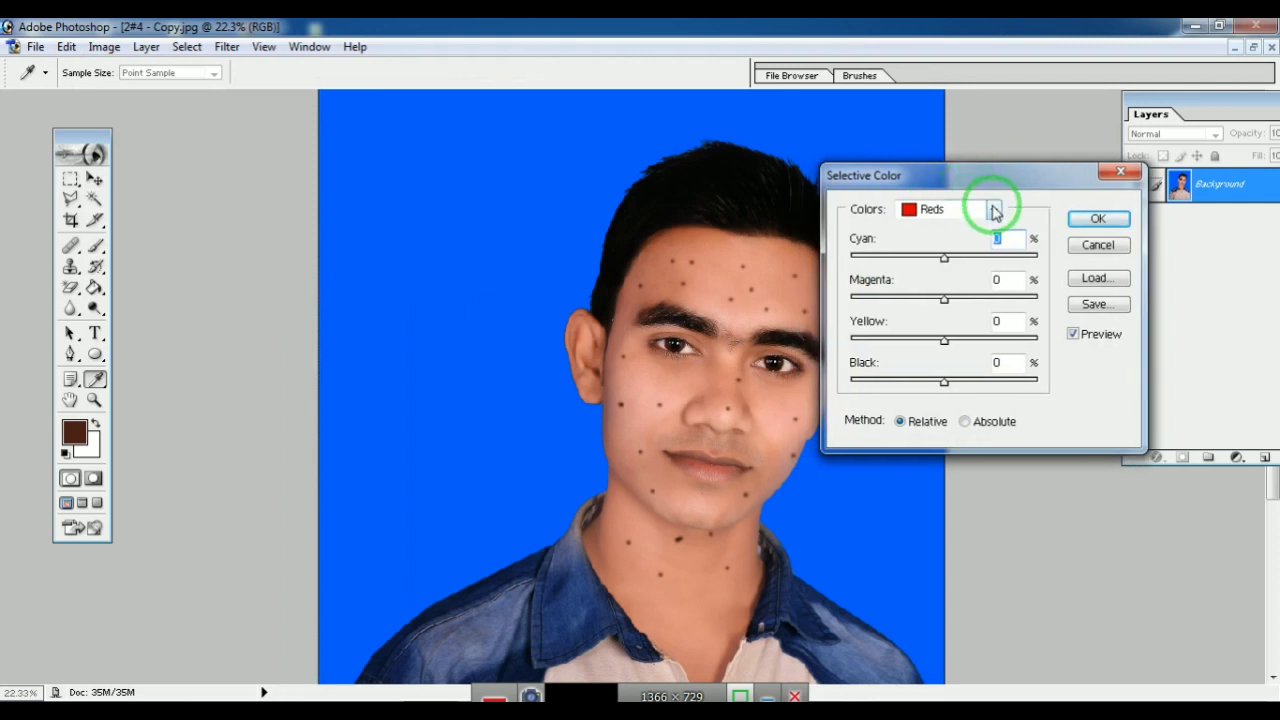
left_click(992, 208)
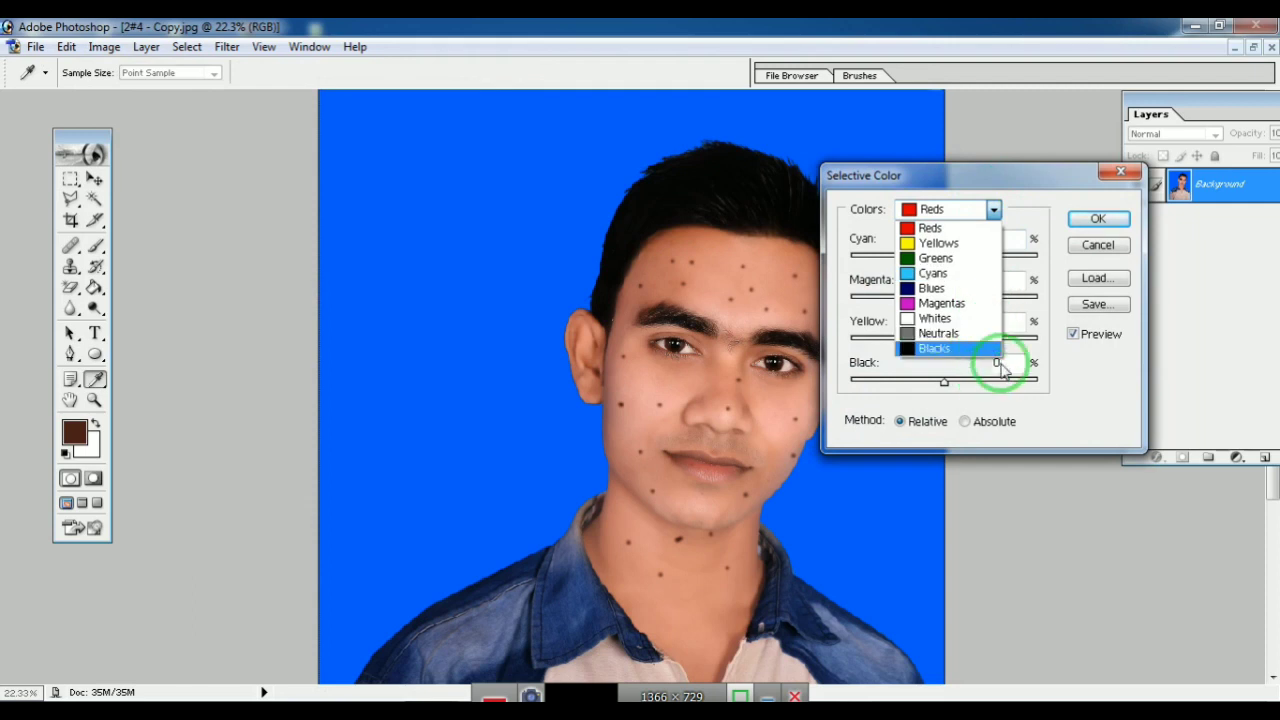
left_click(938, 348)
mouse_move(944, 381)
left_mouse_down()
mouse_move(1006, 390)
mouse_move(918, 400)
mouse_move(989, 394)
mouse_move(966, 408)
mouse_move(964, 395)
left_mouse_up()
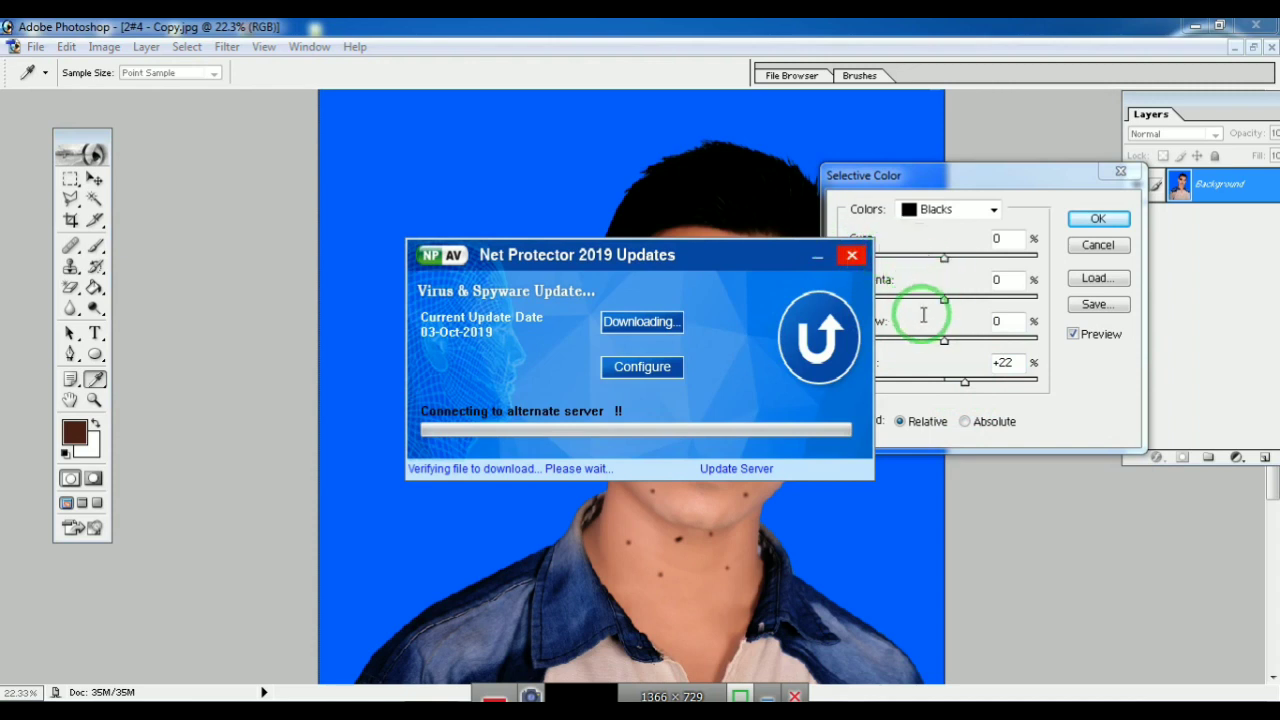
left_click(970, 318)
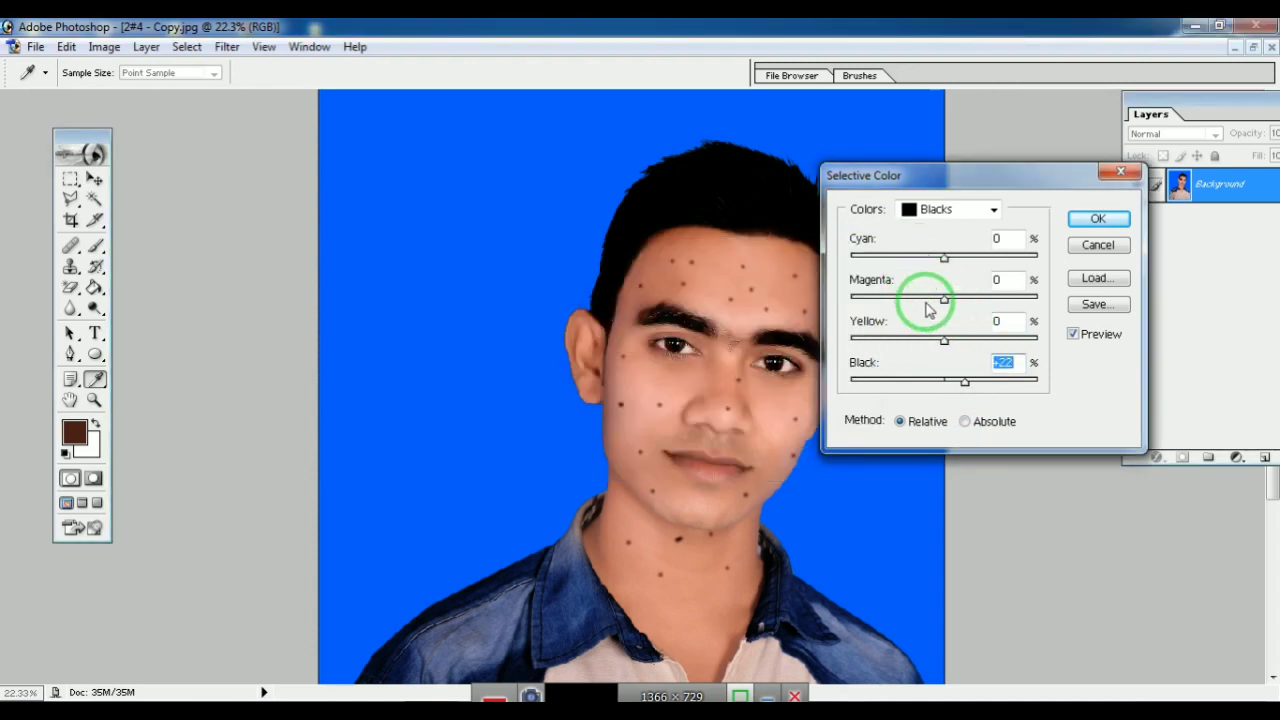
left_click_drag(965, 383, 955, 395)
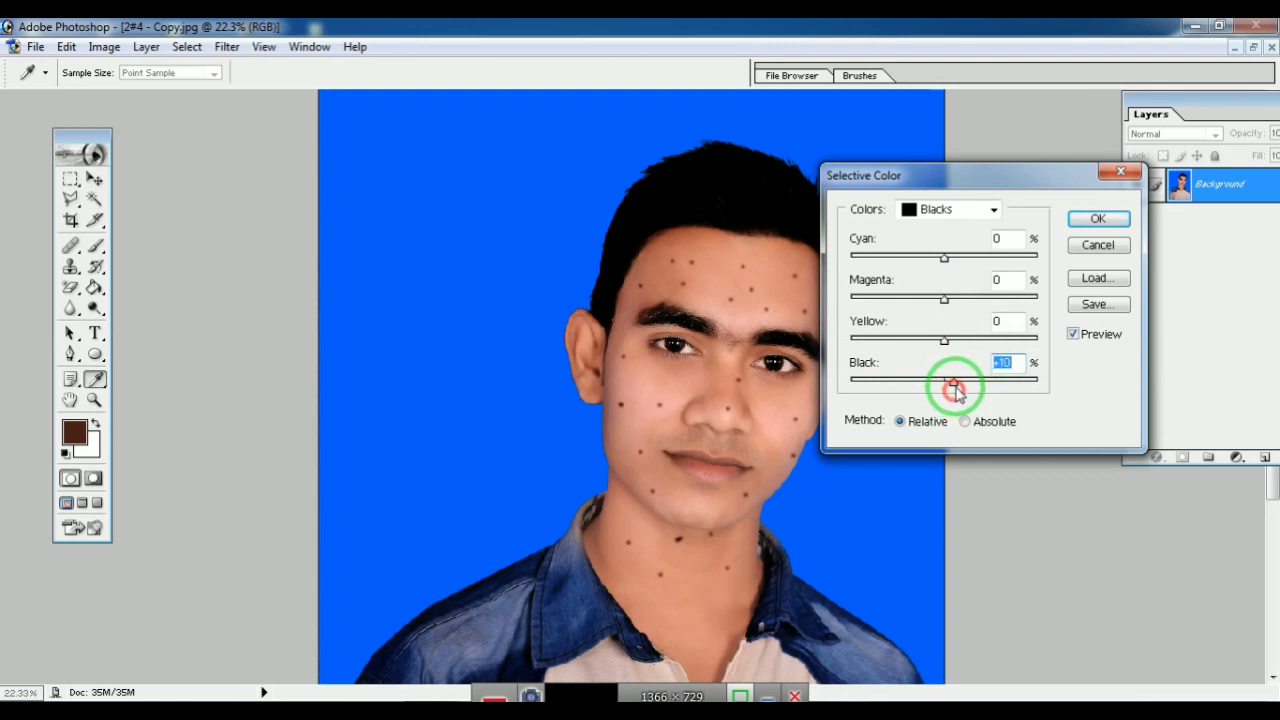
Set Black to +34% for the Blues in Selective Color and apply the adjustment
left_click(990, 209)
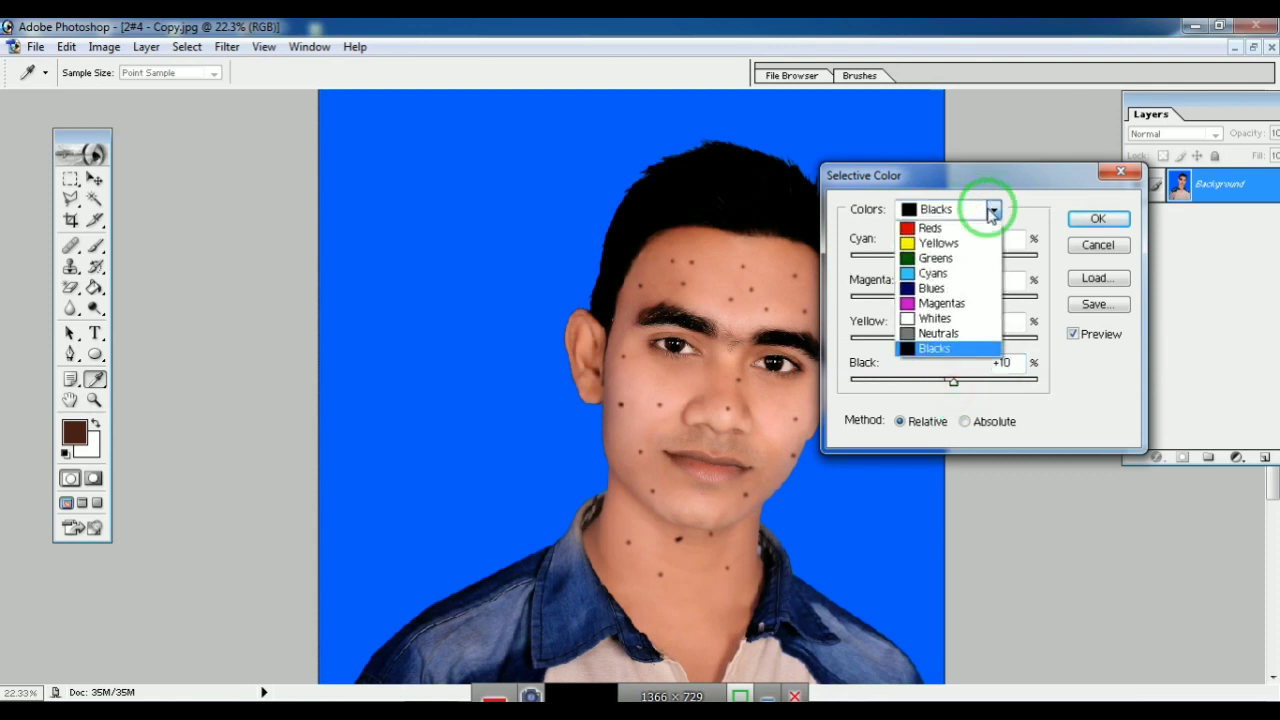
mouse_move(955, 311)
left_mouse_down()
mouse_move(957, 270)
mouse_move(952, 287)
left_mouse_up()
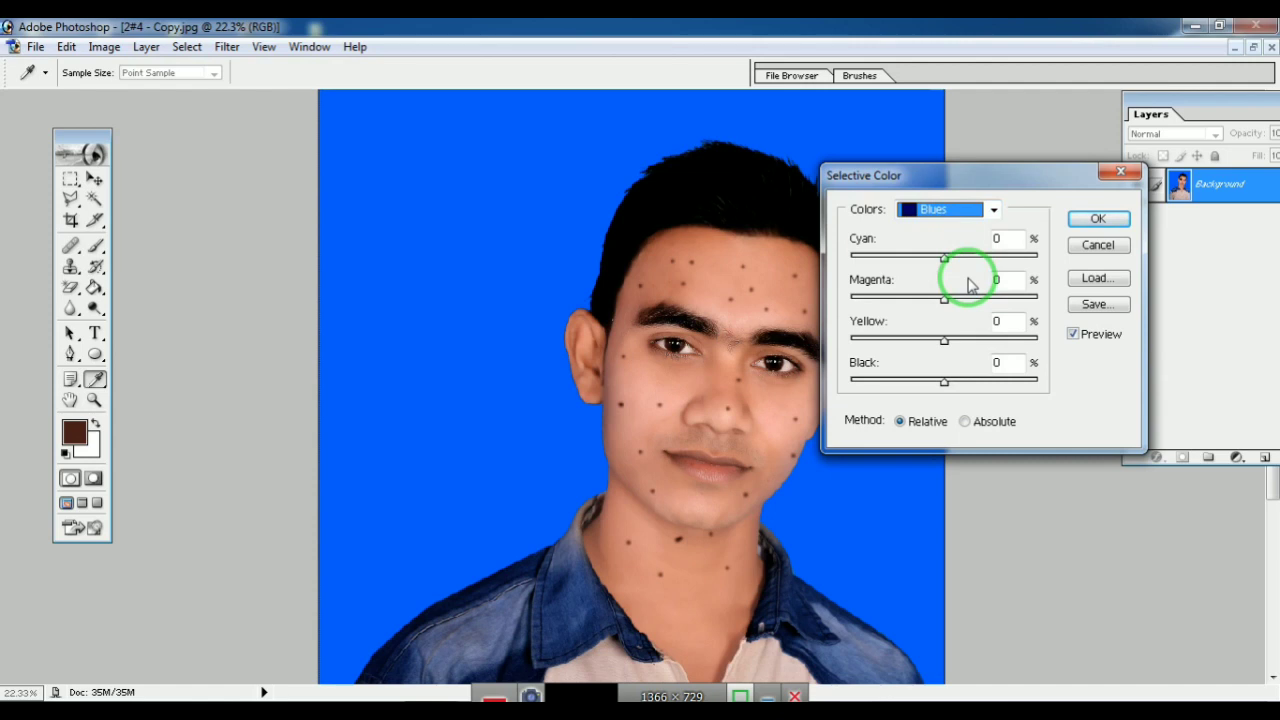
left_click_drag(944, 382, 981, 383)
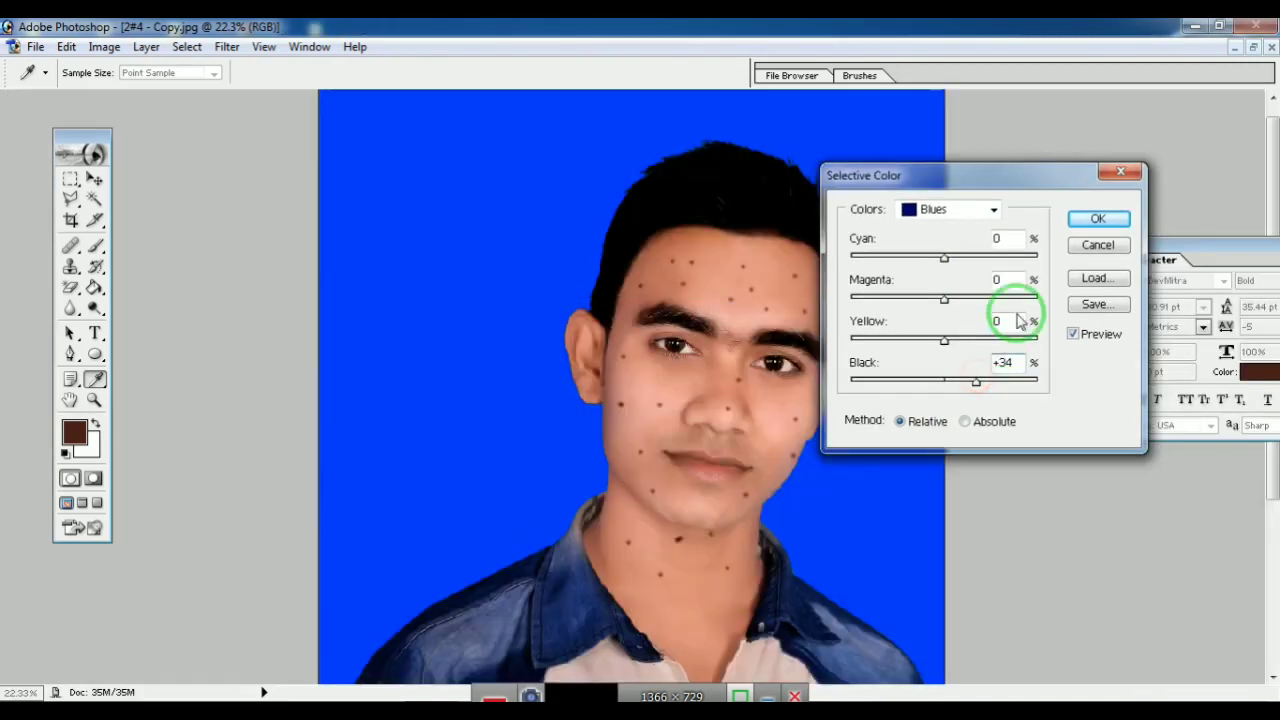
left_click(1097, 220)
key("v")
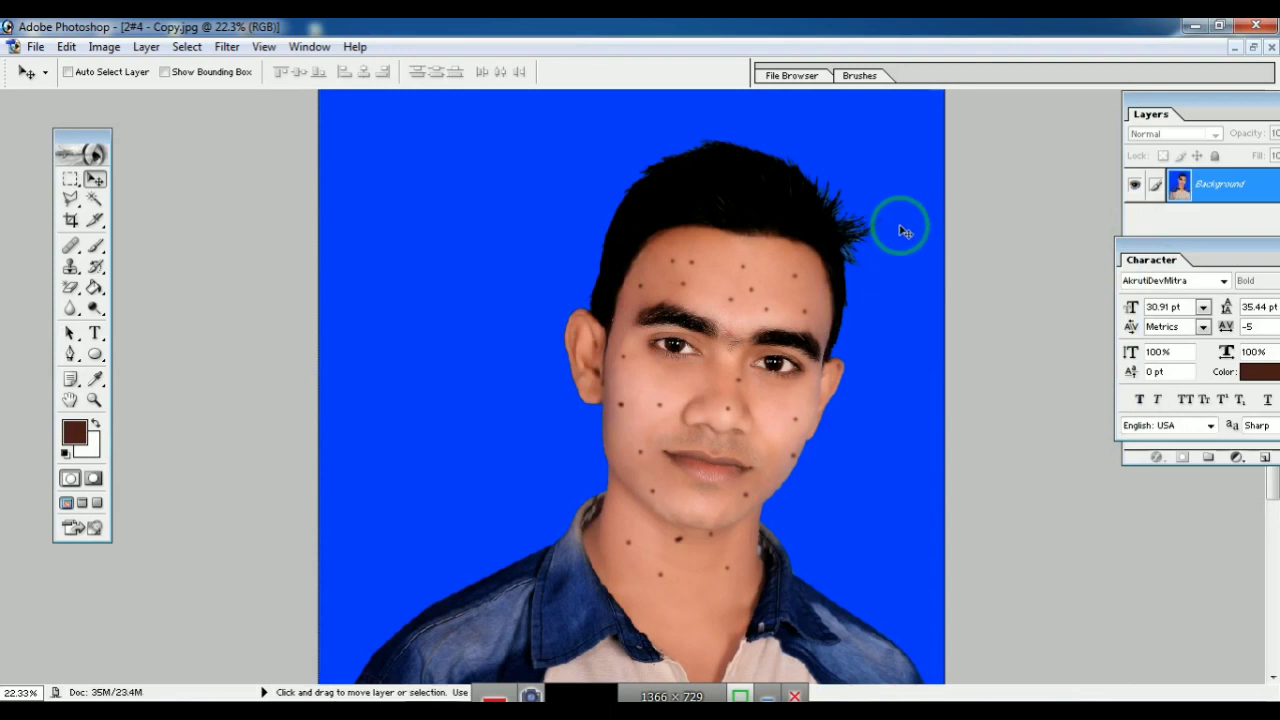
Activate the Patch tool in Source mode for retouching the spotted face
scroll(949, 333, "up", 6)
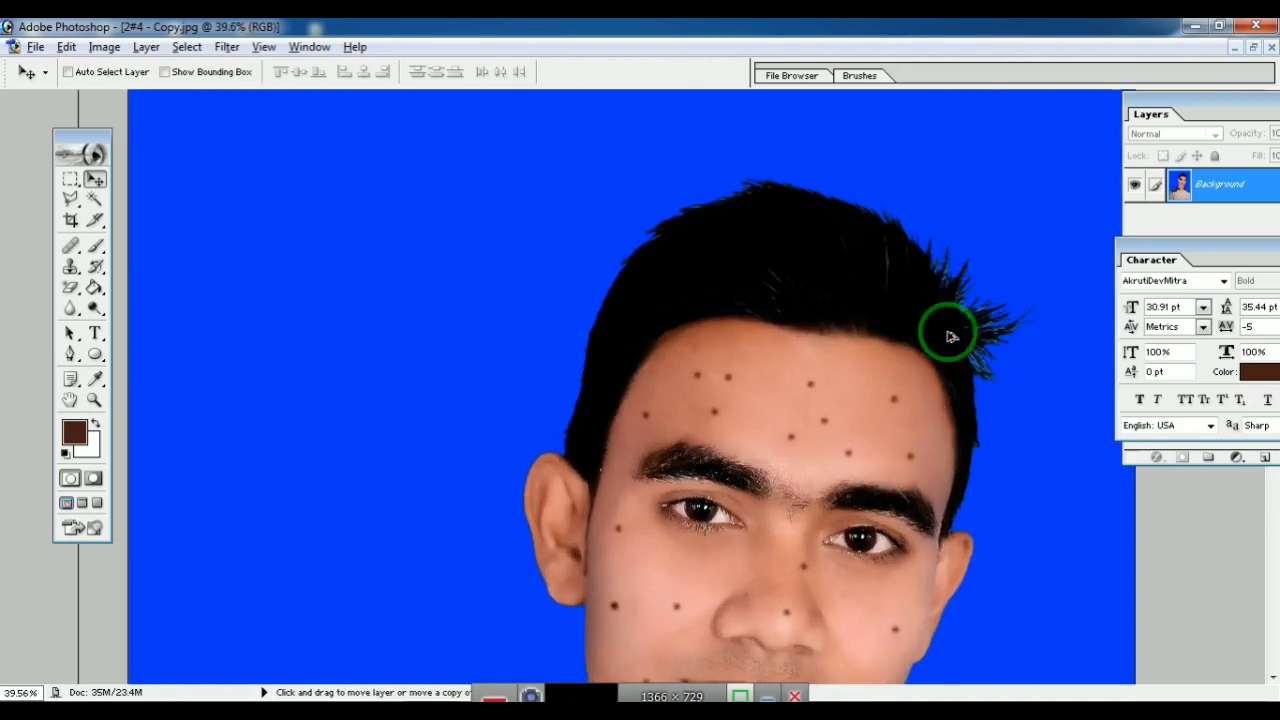
left_click(1270, 590)
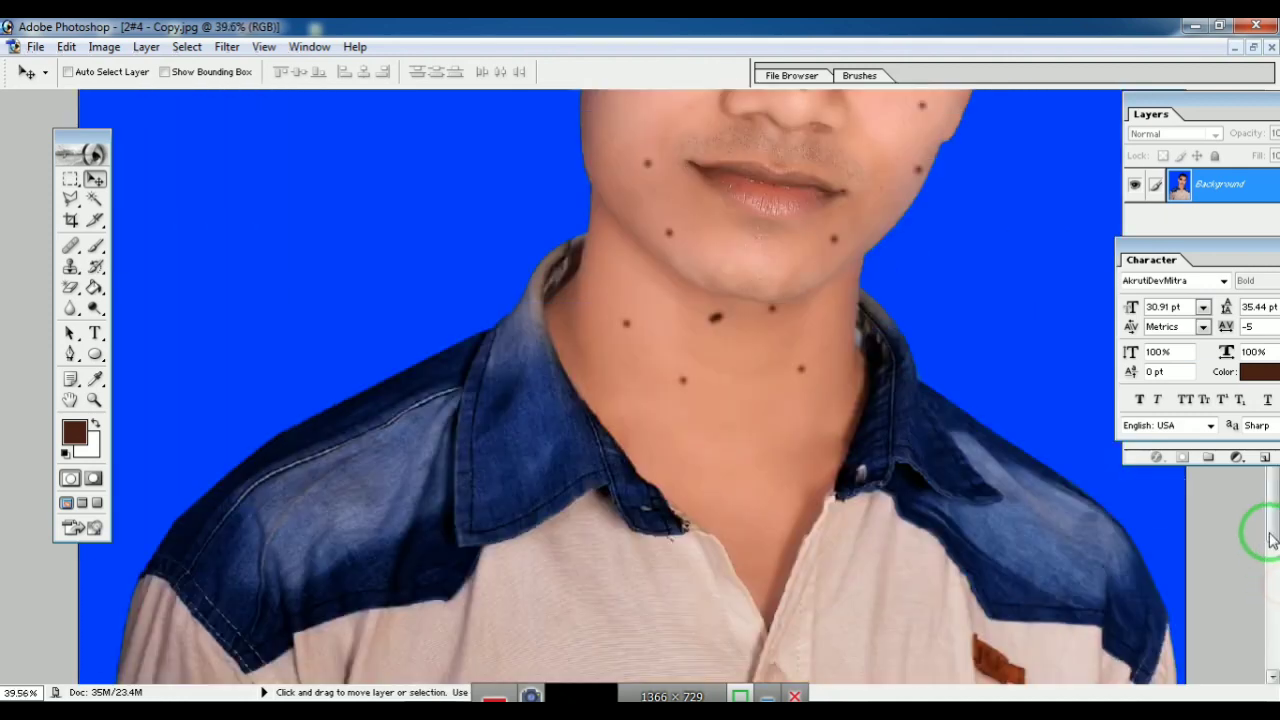
left_click_drag(1270, 533, 1263, 380)
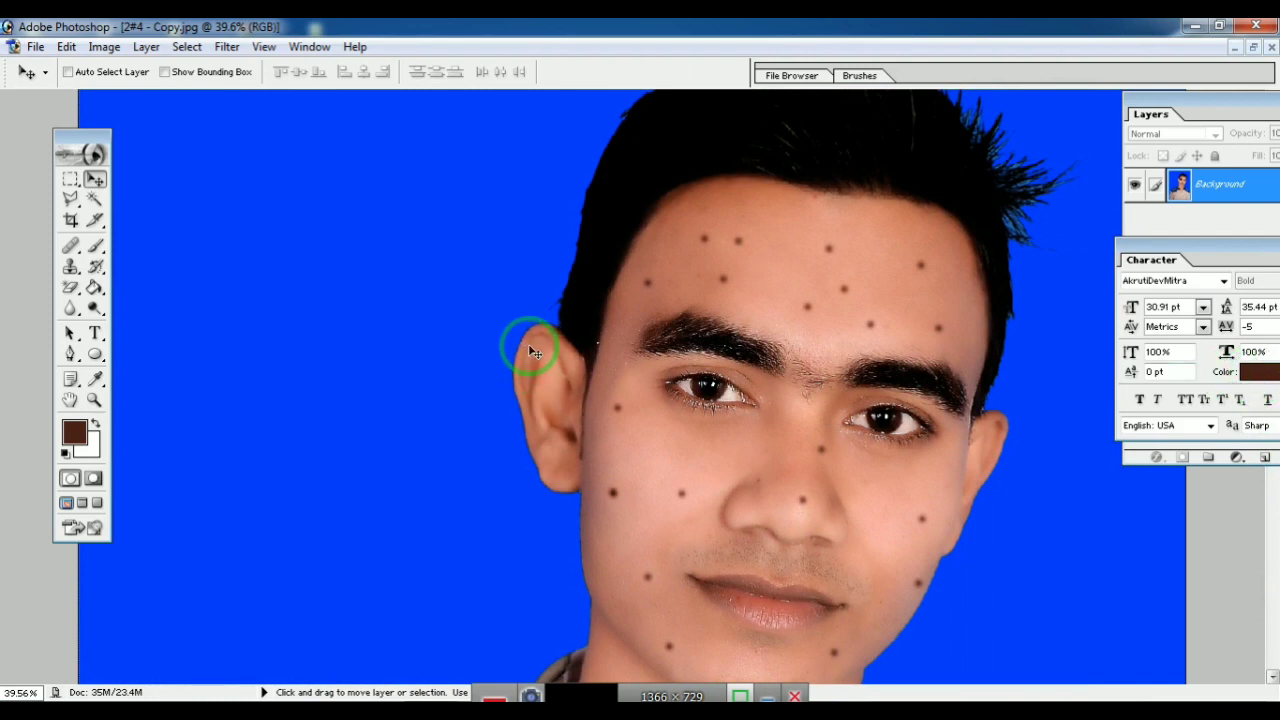
left_click_drag(77, 141, 97, 159)
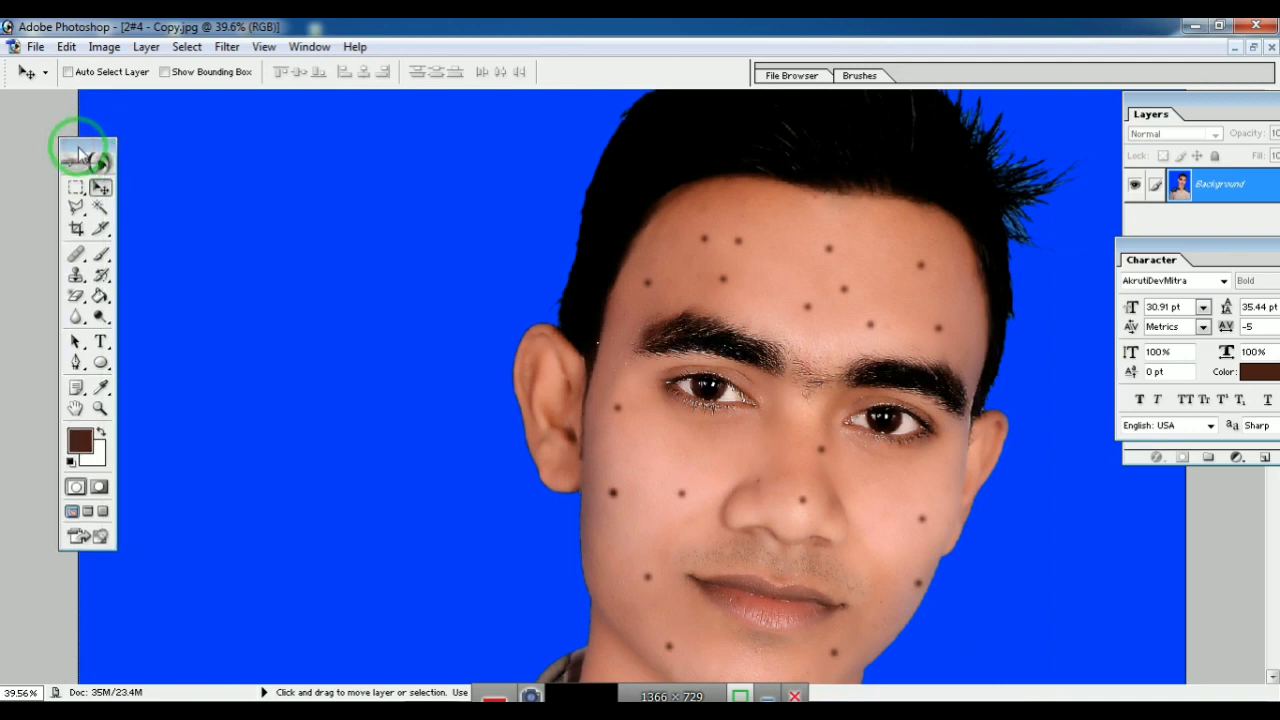
left_click(77, 205)
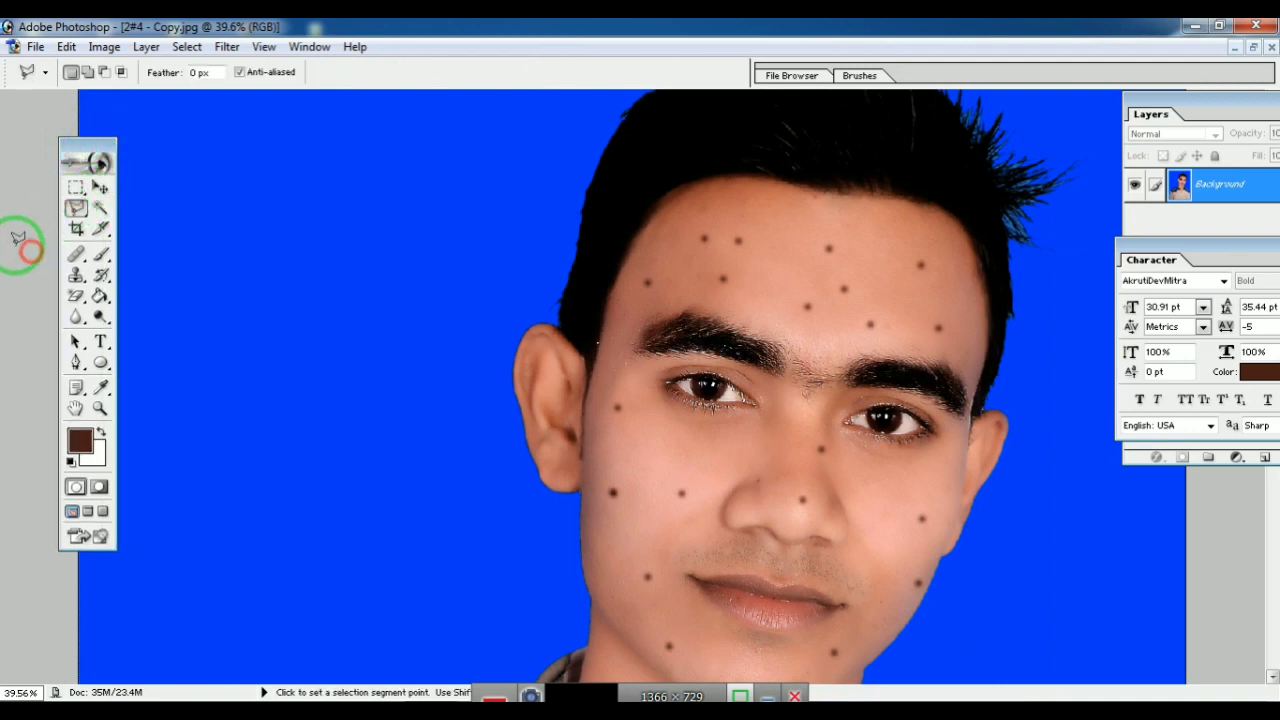
left_click(76, 254)
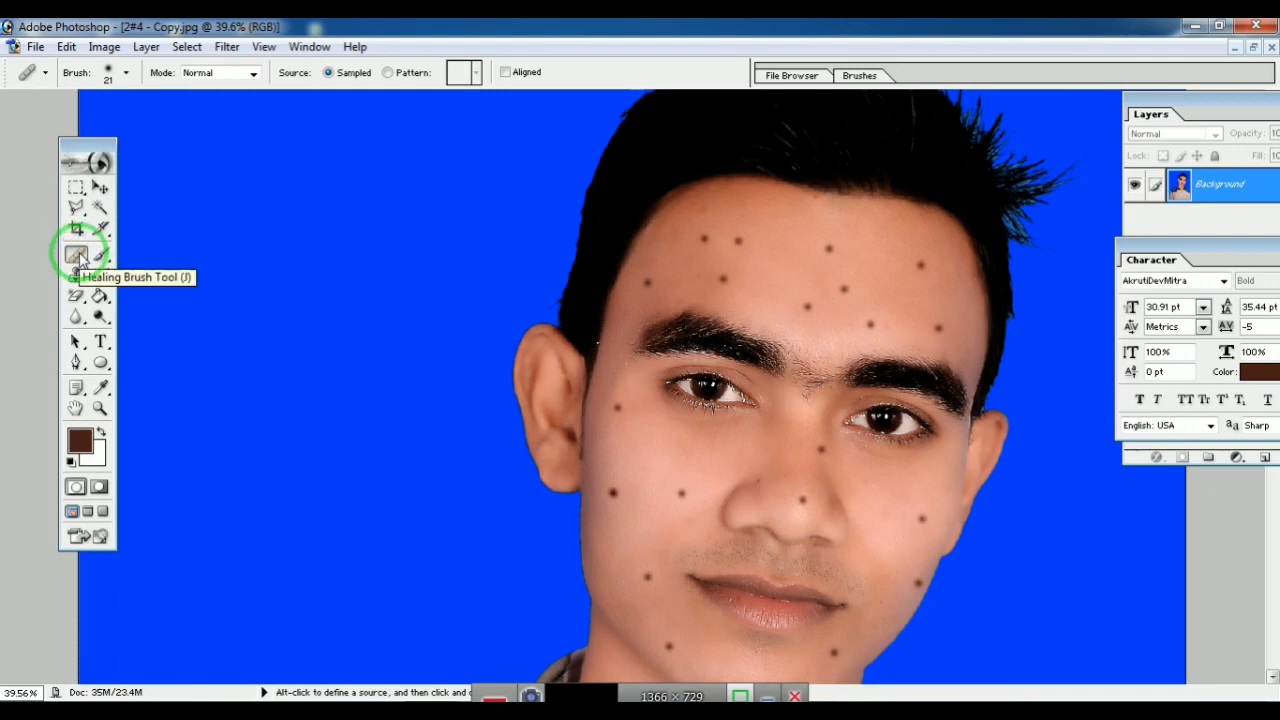
left_click(79, 256)
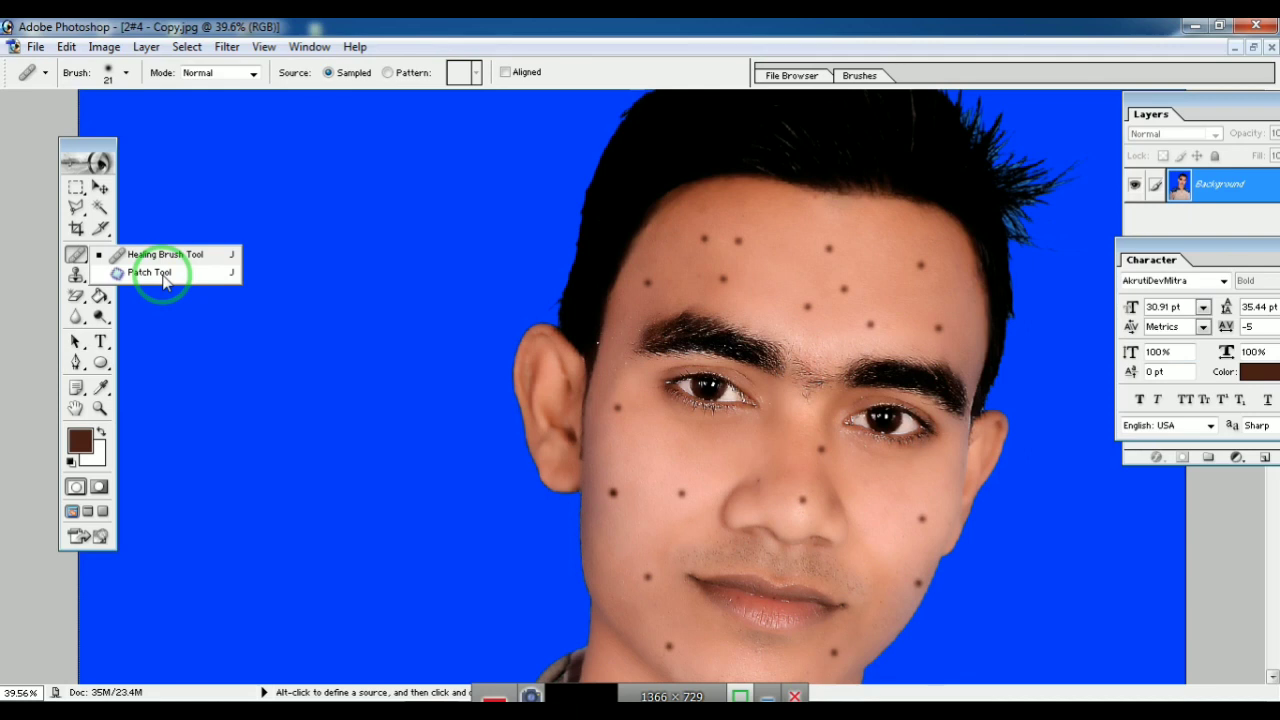
left_click(160, 273)
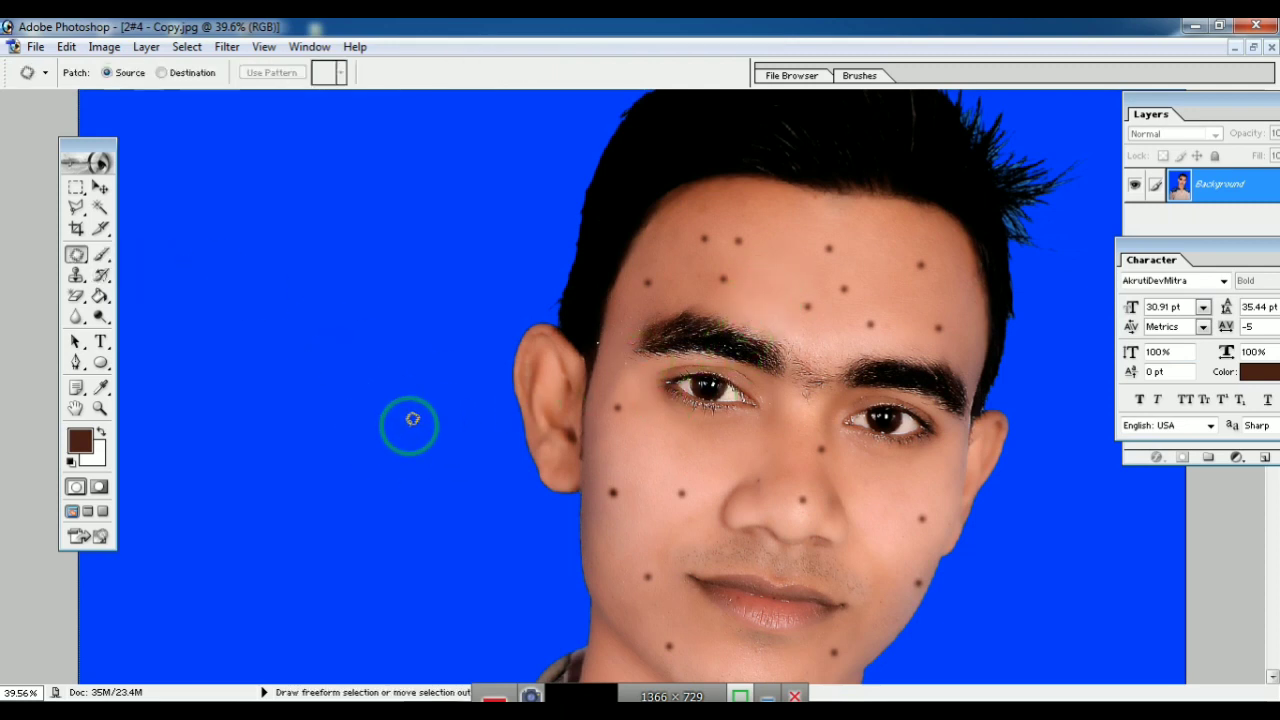
Patch the dark spots in the middle of the forehead with clean skin from right beside them
scroll(655, 458, "up", 2)
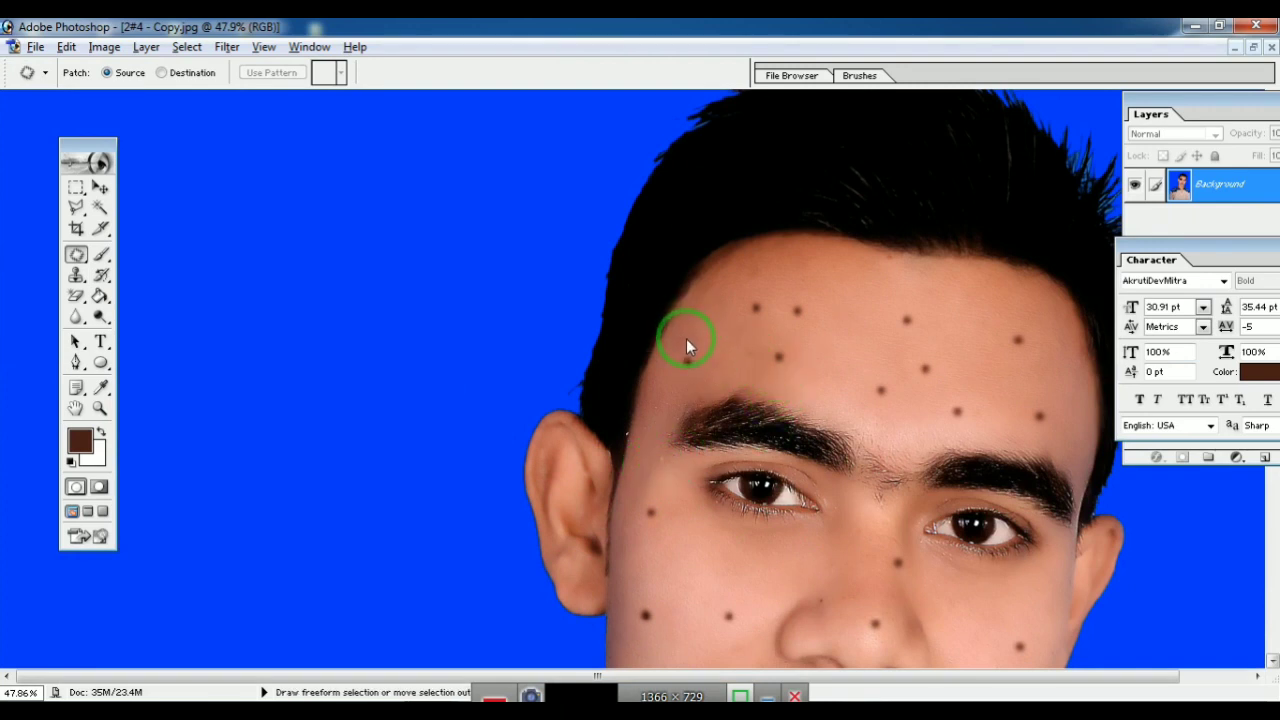
left_click(78, 256)
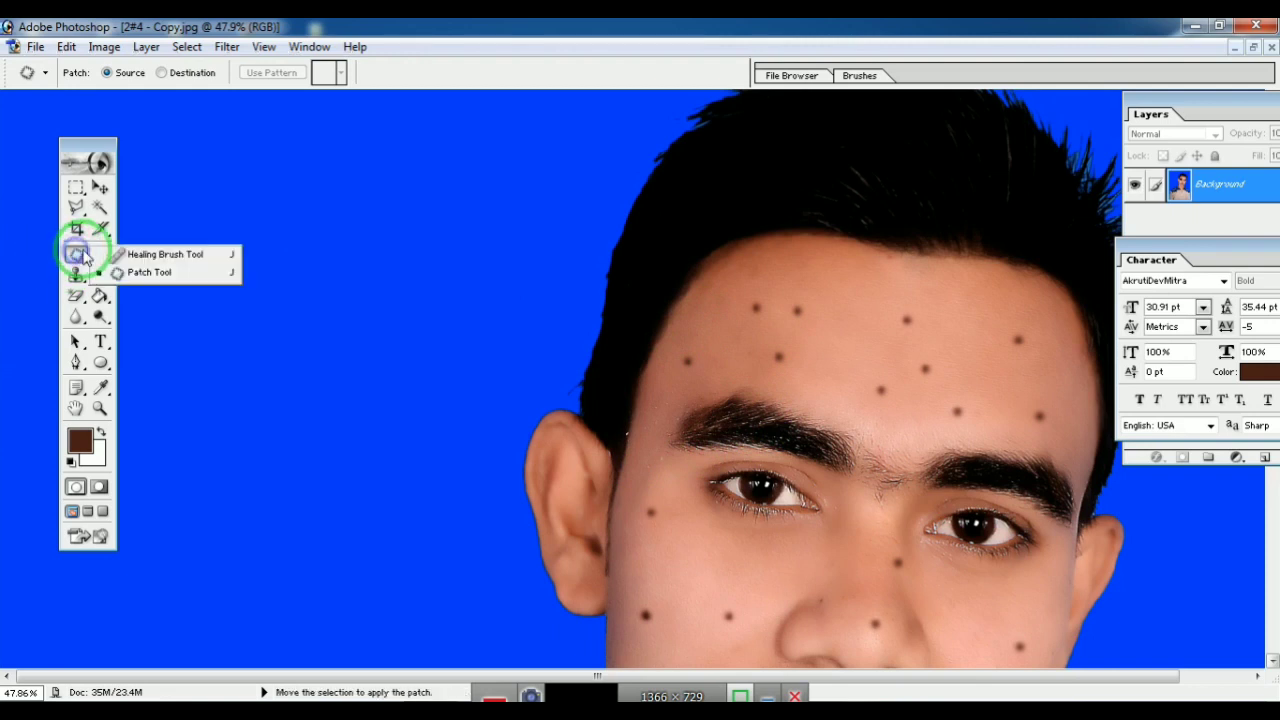
left_click(181, 273)
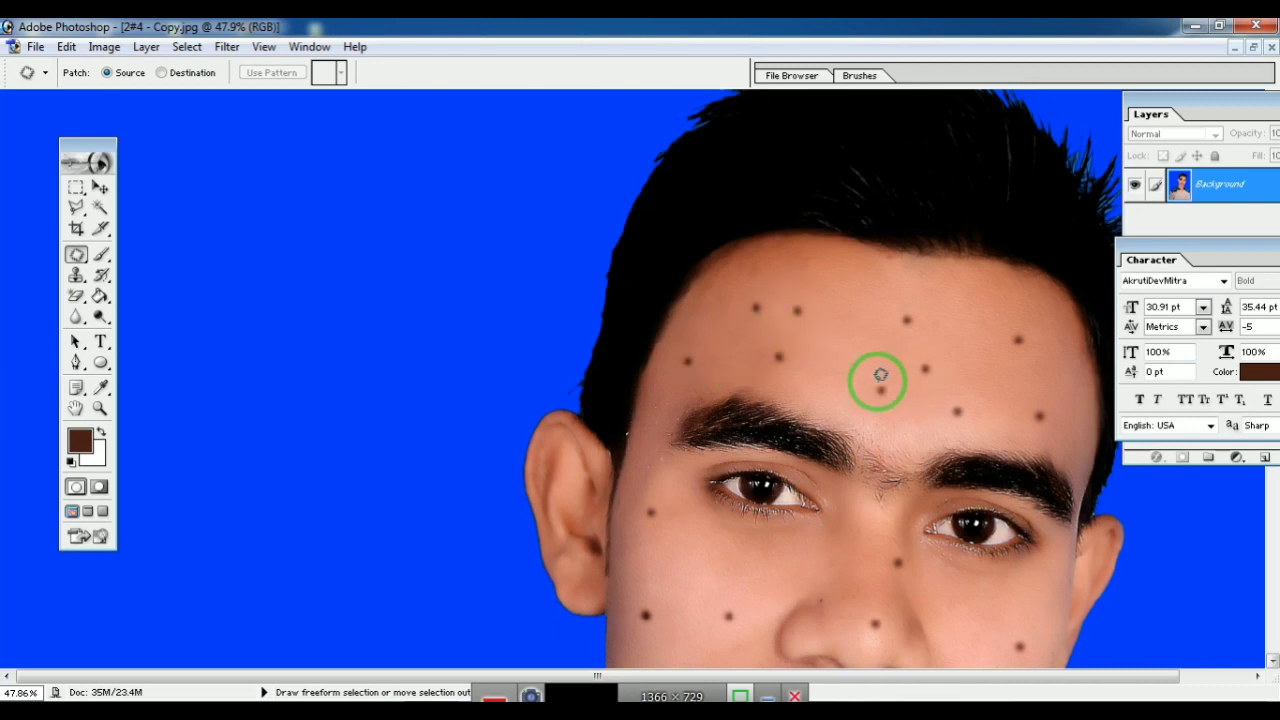
mouse_move(880, 374)
left_mouse_down()
mouse_move(869, 397)
mouse_move(893, 401)
mouse_move(889, 378)
mouse_move(864, 389)
left_mouse_up()
mouse_move(945, 379)
left_mouse_down()
mouse_move(931, 354)
mouse_move(911, 369)
mouse_move(928, 374)
mouse_move(935, 366)
mouse_move(914, 358)
left_mouse_up()
mouse_move(905, 302)
left_mouse_down()
mouse_move(920, 337)
mouse_move(905, 303)
mouse_move(926, 319)
left_mouse_up()
mouse_move(795, 294)
left_mouse_down()
mouse_move(786, 320)
mouse_move(803, 306)
mouse_move(789, 297)
mouse_move(808, 300)
left_mouse_up()
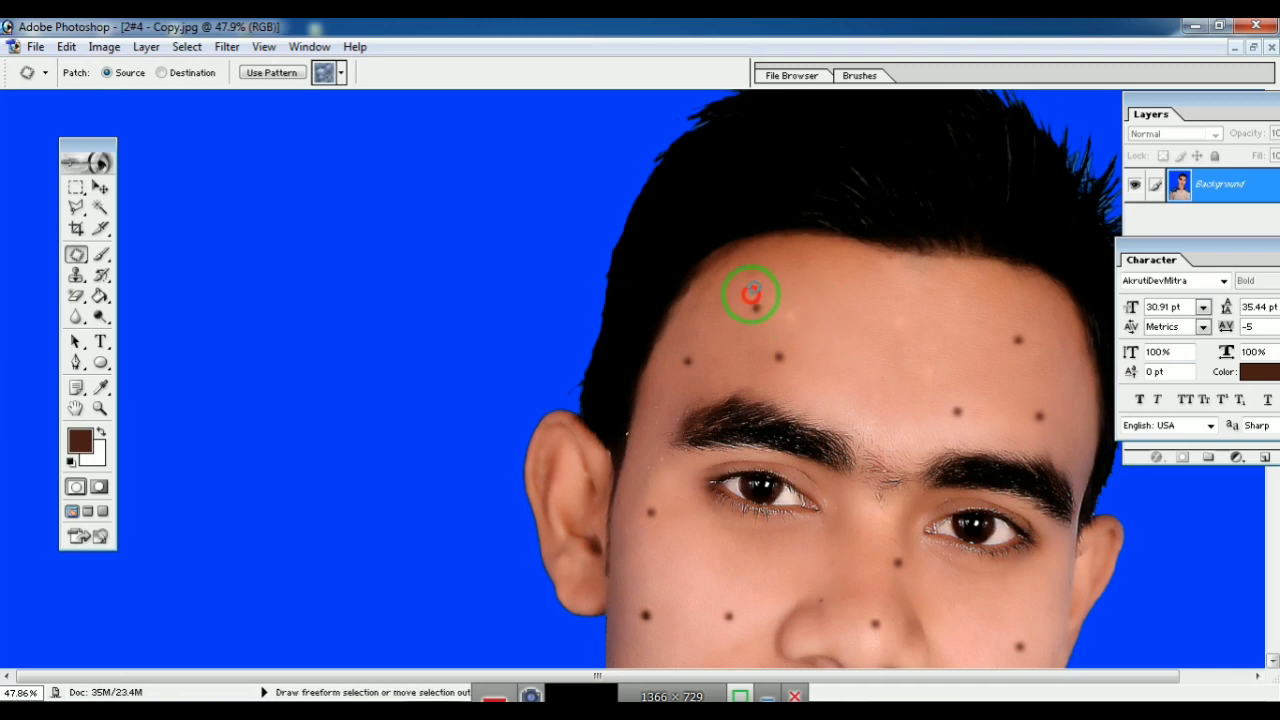
Patch the remaining dark spots above both eyebrows and near the temples with nearby clean skin
mouse_move(760, 297)
left_mouse_down()
mouse_move(753, 333)
mouse_move(740, 297)
mouse_move(771, 394)
mouse_move(781, 343)
mouse_move(771, 374)
mouse_move(786, 352)
mouse_move(767, 353)
left_mouse_up()
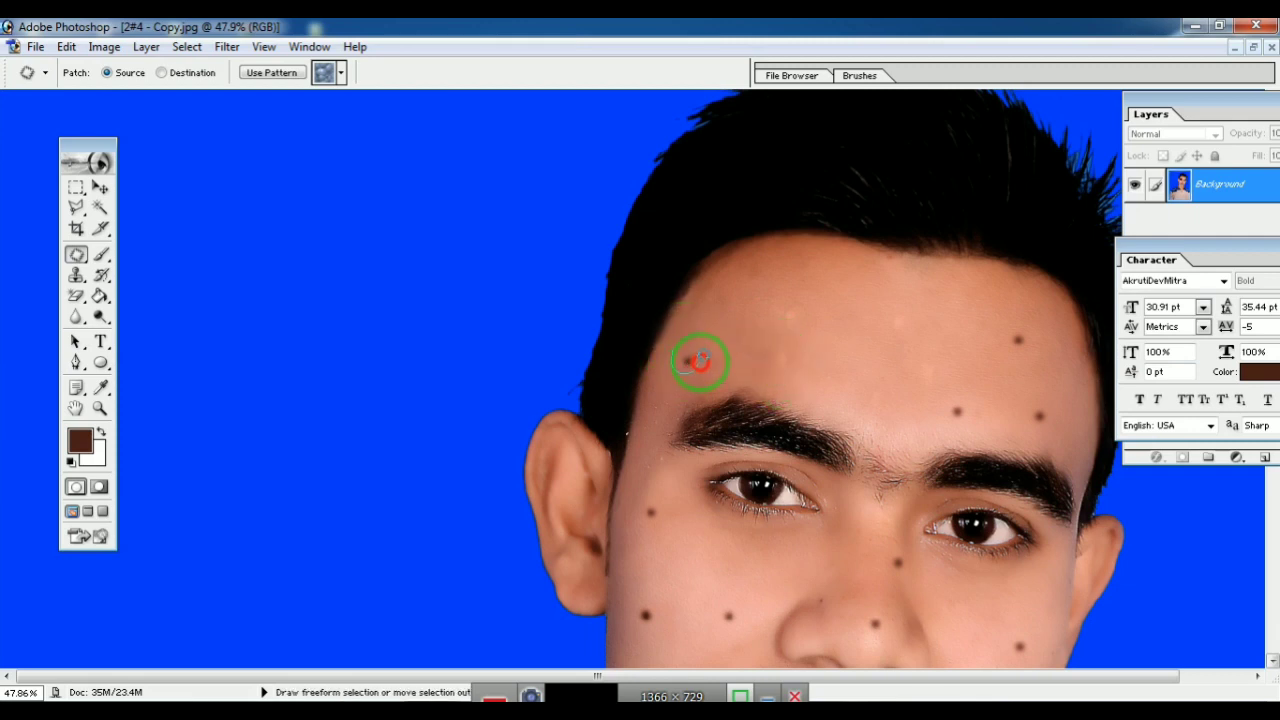
mouse_move(671, 352)
left_mouse_down()
mouse_move(683, 360)
mouse_move(667, 380)
left_mouse_up()
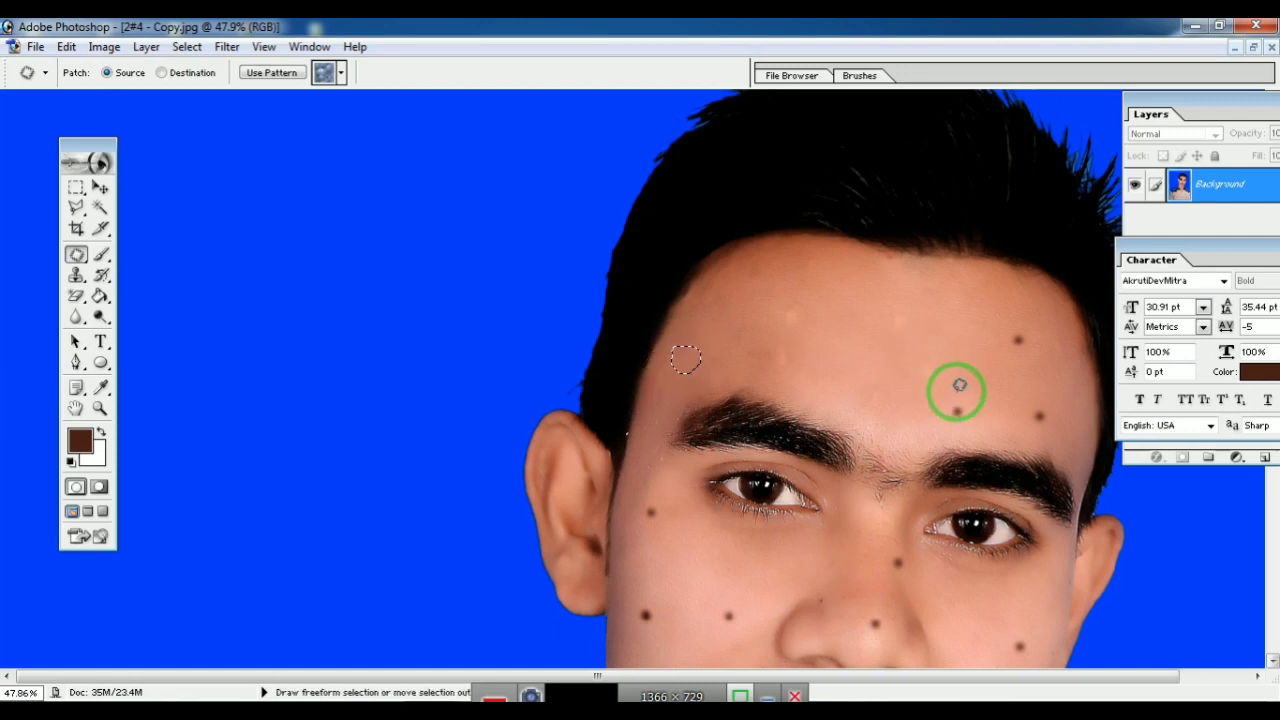
mouse_move(955, 393)
left_mouse_down()
mouse_move(943, 417)
mouse_move(963, 420)
mouse_move(953, 392)
mouse_move(966, 416)
left_mouse_up()
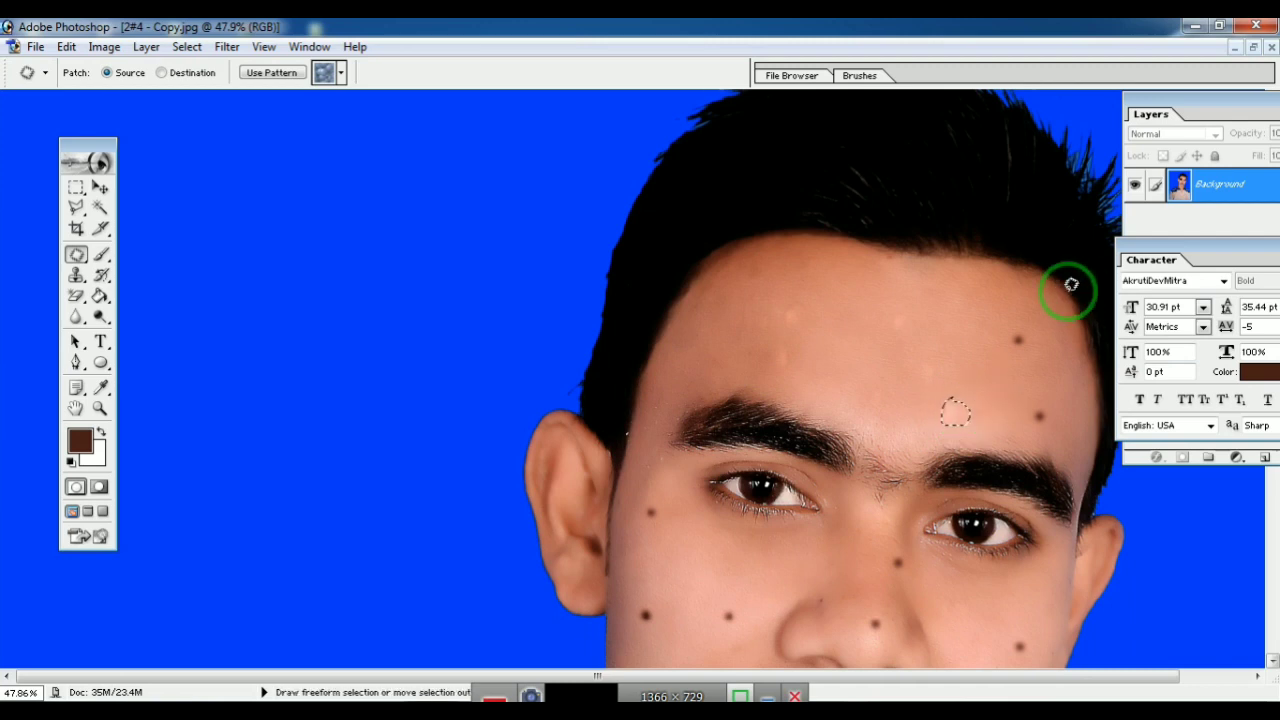
mouse_move(1013, 328)
left_mouse_down()
mouse_move(1046, 401)
mouse_move(1034, 399)
mouse_move(1032, 429)
mouse_move(1051, 432)
mouse_move(1060, 410)
mouse_move(1050, 395)
mouse_move(1034, 403)
mouse_move(1059, 425)
mouse_move(1046, 425)
mouse_move(1041, 372)
left_mouse_up()
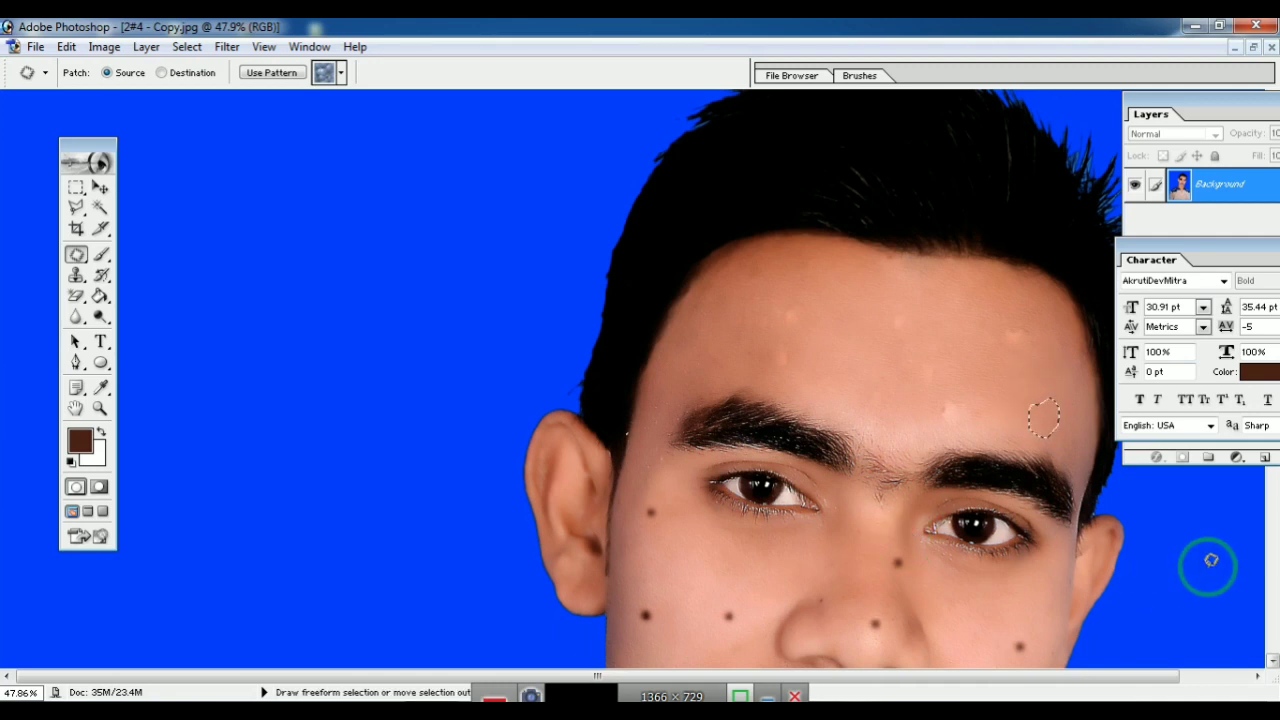
Patch the spot beside the outer corner of the left eye and the cheek spot near the ear
left_click(1274, 524)
left_click_drag(1273, 490, 1258, 386)
mouse_move(643, 251)
left_mouse_down()
mouse_move(666, 291)
mouse_move(650, 252)
left_mouse_up()
left_click_drag(642, 273, 646, 211)
key("ctrl+d")
key("ctrl+z")
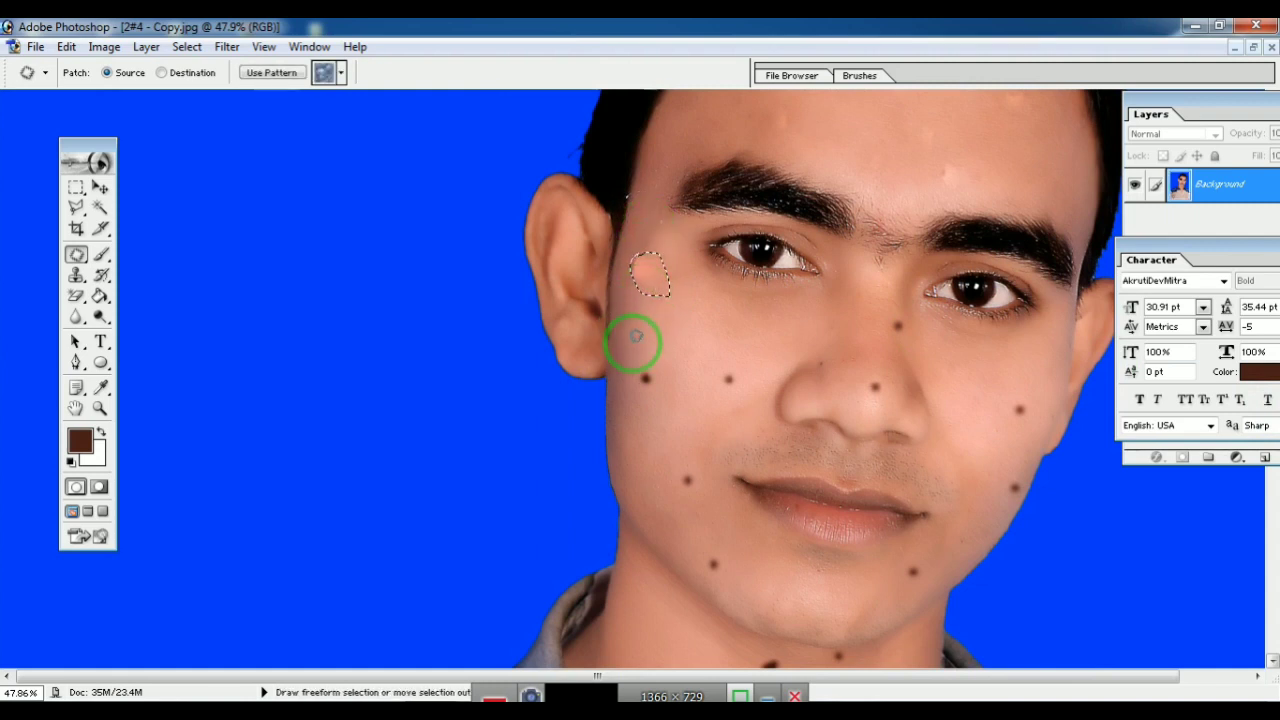
mouse_move(627, 368)
left_mouse_down()
mouse_move(646, 393)
mouse_move(657, 382)
mouse_move(635, 353)
mouse_move(645, 363)
mouse_move(627, 398)
mouse_move(651, 391)
mouse_move(638, 371)
mouse_move(655, 376)
mouse_move(642, 377)
mouse_move(640, 346)
left_mouse_up()
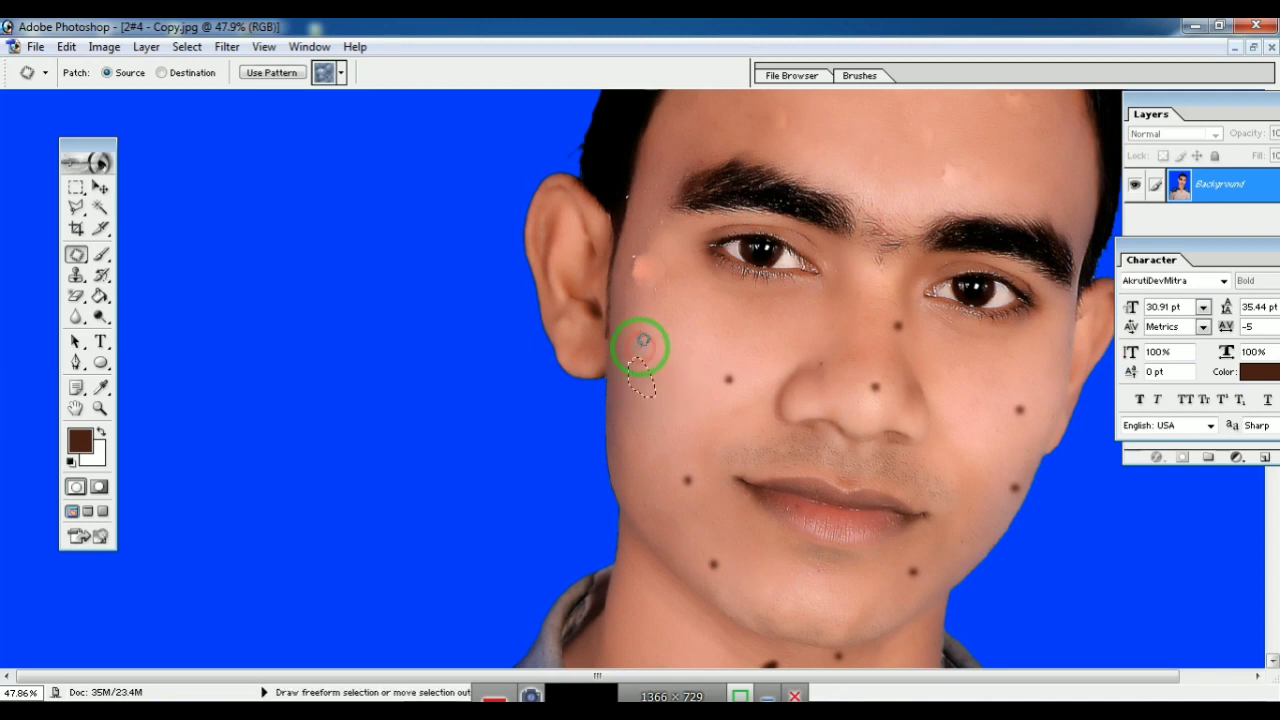
Patch the spots on the left cheek, beside the left mouth corner and on the left jaw
mouse_move(720, 366)
left_mouse_down()
mouse_move(745, 398)
mouse_move(723, 369)
mouse_move(713, 393)
left_mouse_up()
mouse_move(684, 458)
left_mouse_down()
mouse_move(686, 491)
mouse_move(695, 462)
mouse_move(678, 455)
mouse_move(683, 470)
mouse_move(675, 449)
left_mouse_up()
mouse_move(724, 550)
left_mouse_down()
mouse_move(697, 571)
mouse_move(722, 565)
mouse_move(711, 556)
mouse_move(712, 569)
mouse_move(727, 556)
mouse_move(694, 563)
left_mouse_up()
left_click_drag(727, 580, 731, 580)
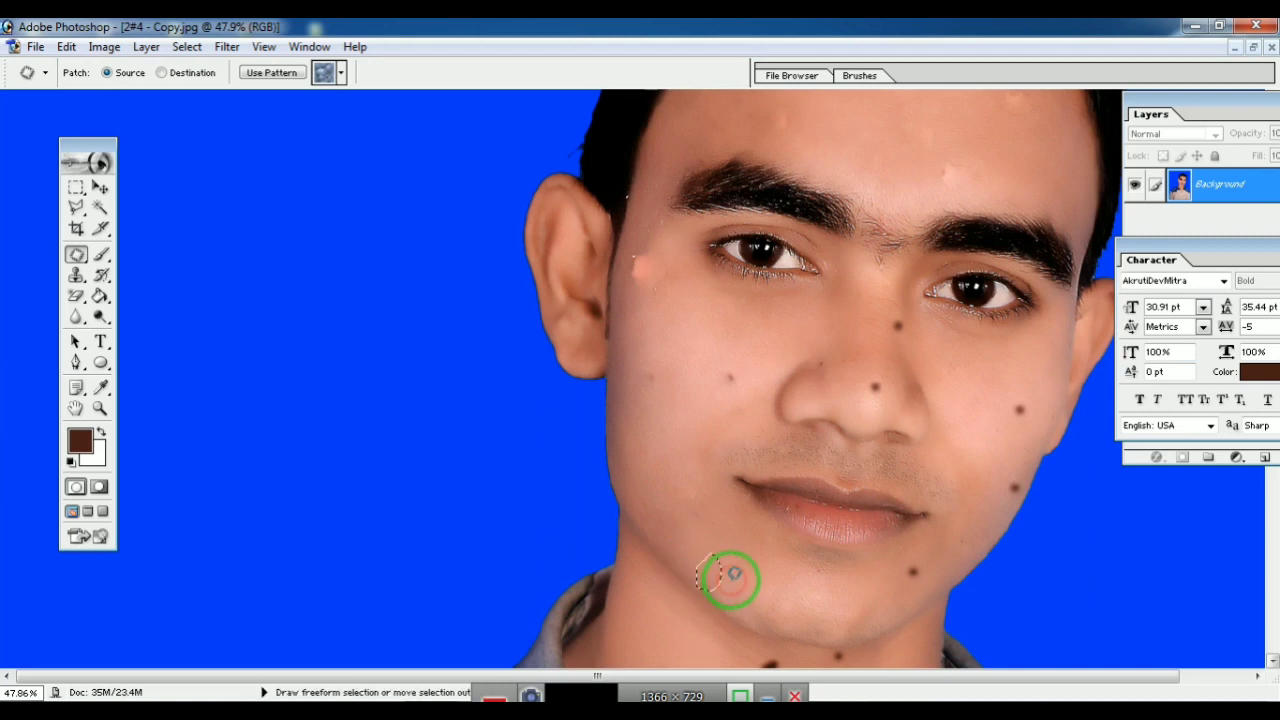
Patch the dark spots on the nose tip and the nose bridge with neighbouring skin
left_click(881, 366)
mouse_move(880, 363)
left_mouse_down()
mouse_move(857, 408)
mouse_move(884, 387)
mouse_move(880, 373)
mouse_move(873, 384)
left_mouse_up()
left_click_drag(869, 384, 852, 362)
mouse_move(904, 314)
left_mouse_down()
mouse_move(894, 337)
mouse_move(907, 321)
mouse_move(880, 307)
left_mouse_up()
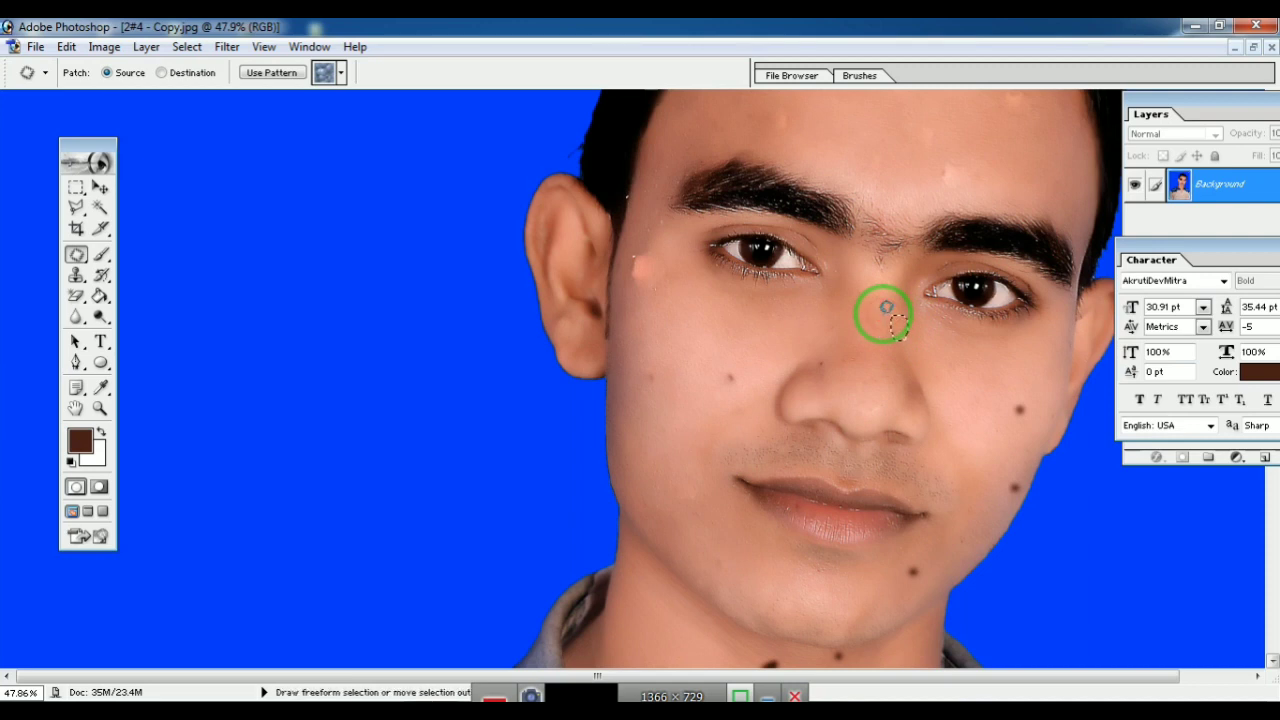
Patch the spots on the right cheek, right jaw and chin, clear the selection and switch to the Move tool
left_click(1015, 410)
mouse_move(1015, 410)
left_mouse_down()
mouse_move(1026, 417)
mouse_move(1014, 391)
mouse_move(1010, 485)
left_mouse_up()
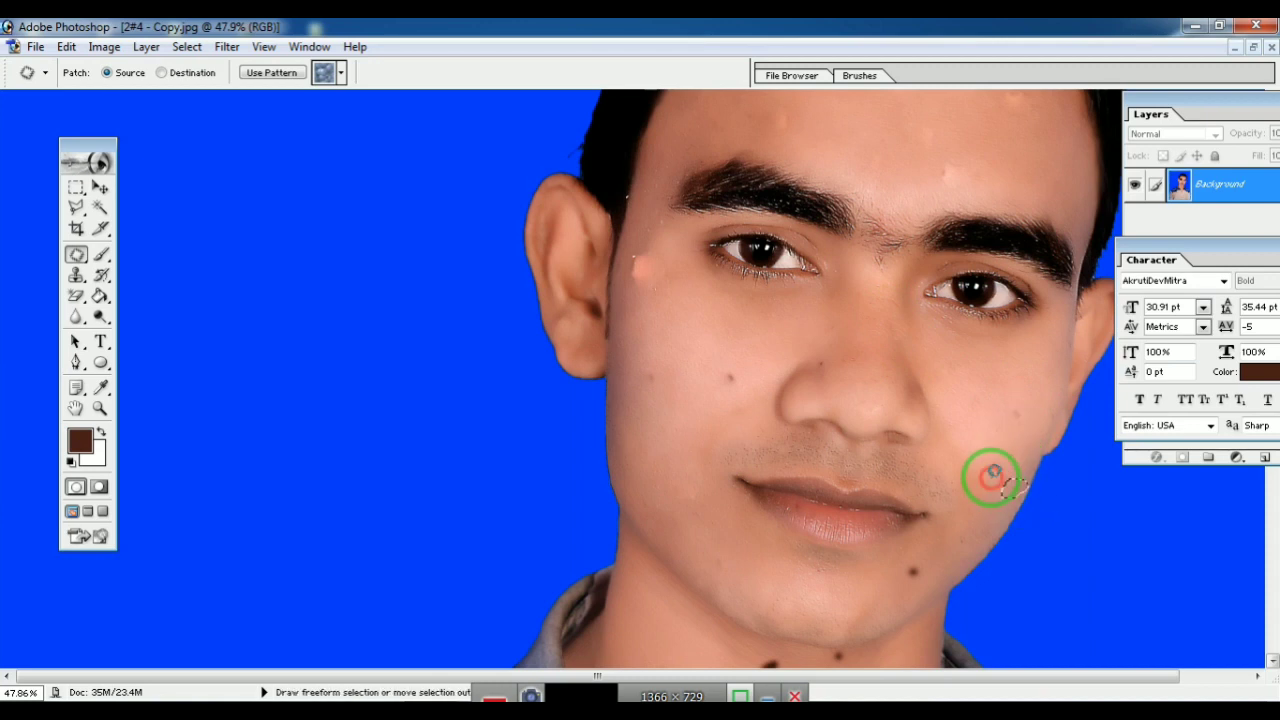
mouse_move(910, 566)
left_mouse_down()
mouse_move(912, 590)
mouse_move(910, 570)
left_mouse_up()
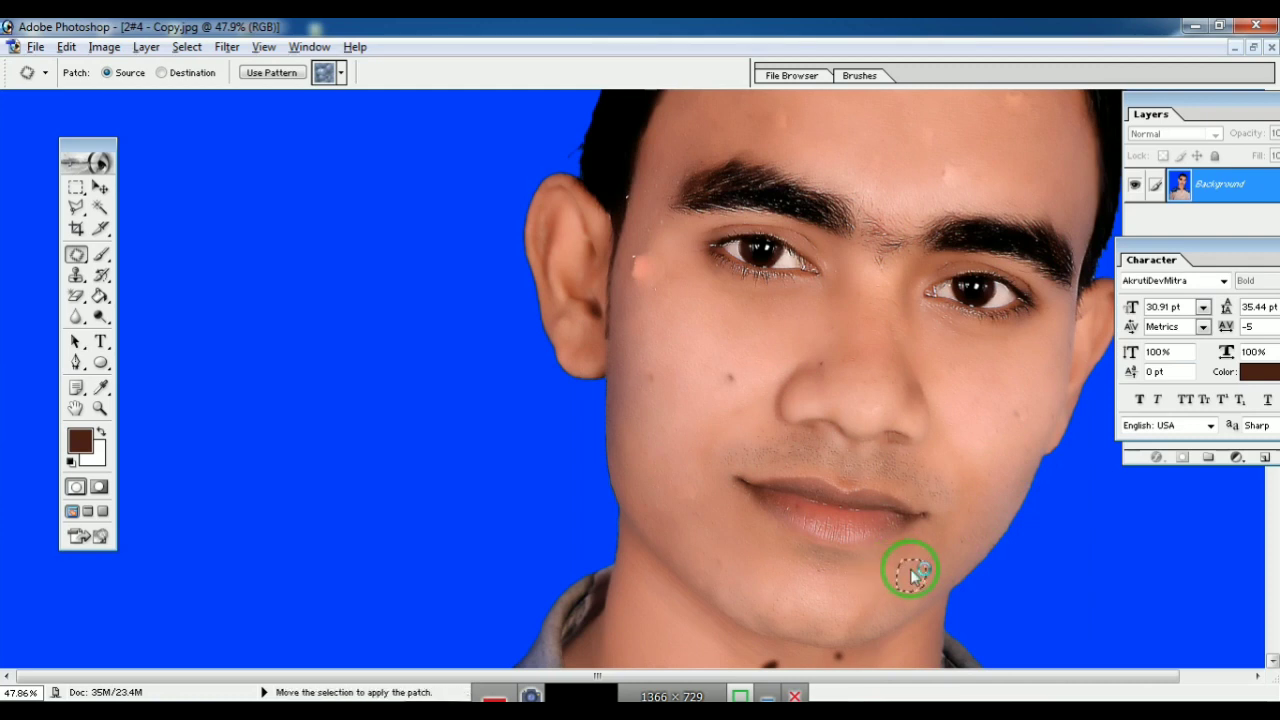
key("ctrl+d")
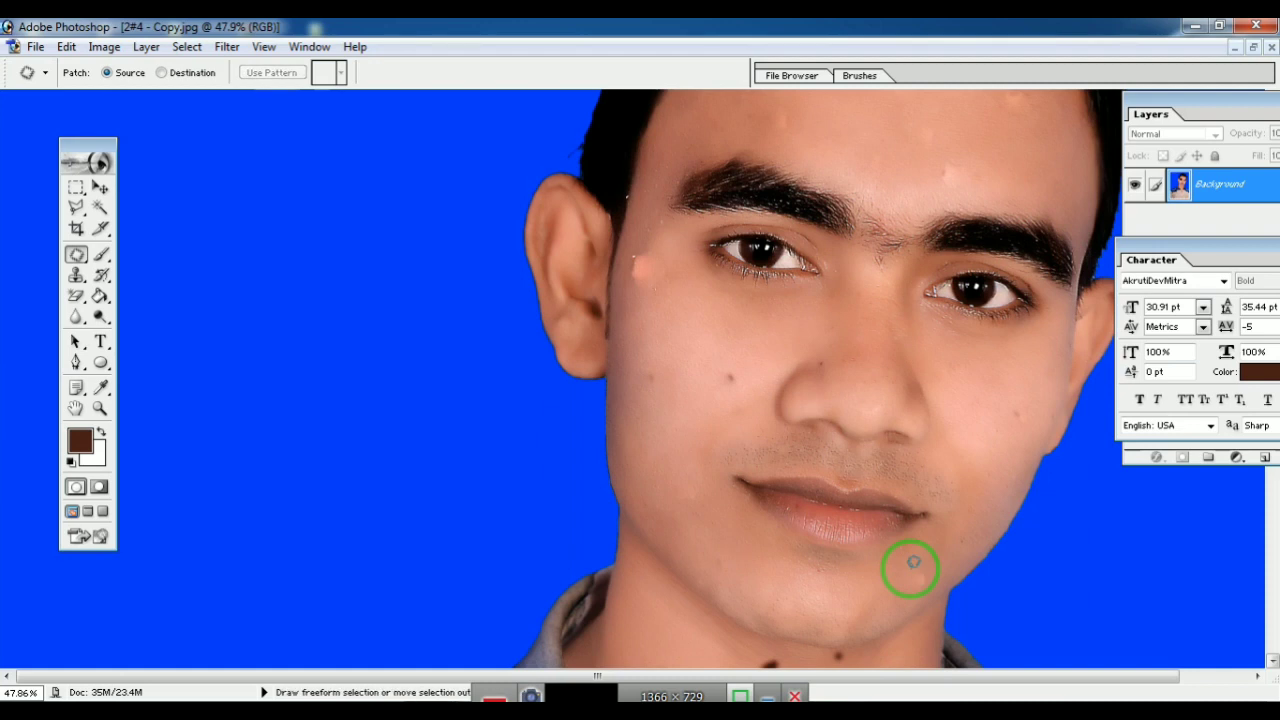
left_click(100, 188)
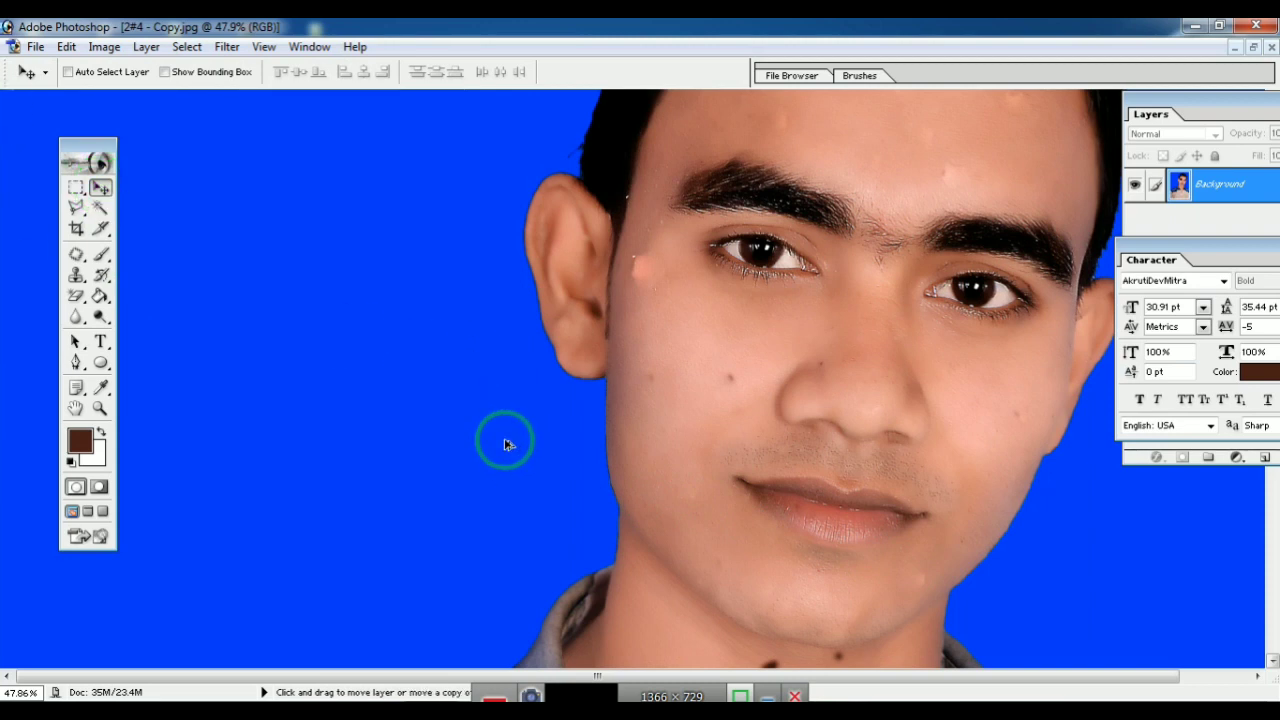
Brighten the whole portrait with an RGB Curves adjustment using a midtone point at input 114, output 138
scroll(505, 443, "down", 5)
scroll(453, 435, "down", 2)
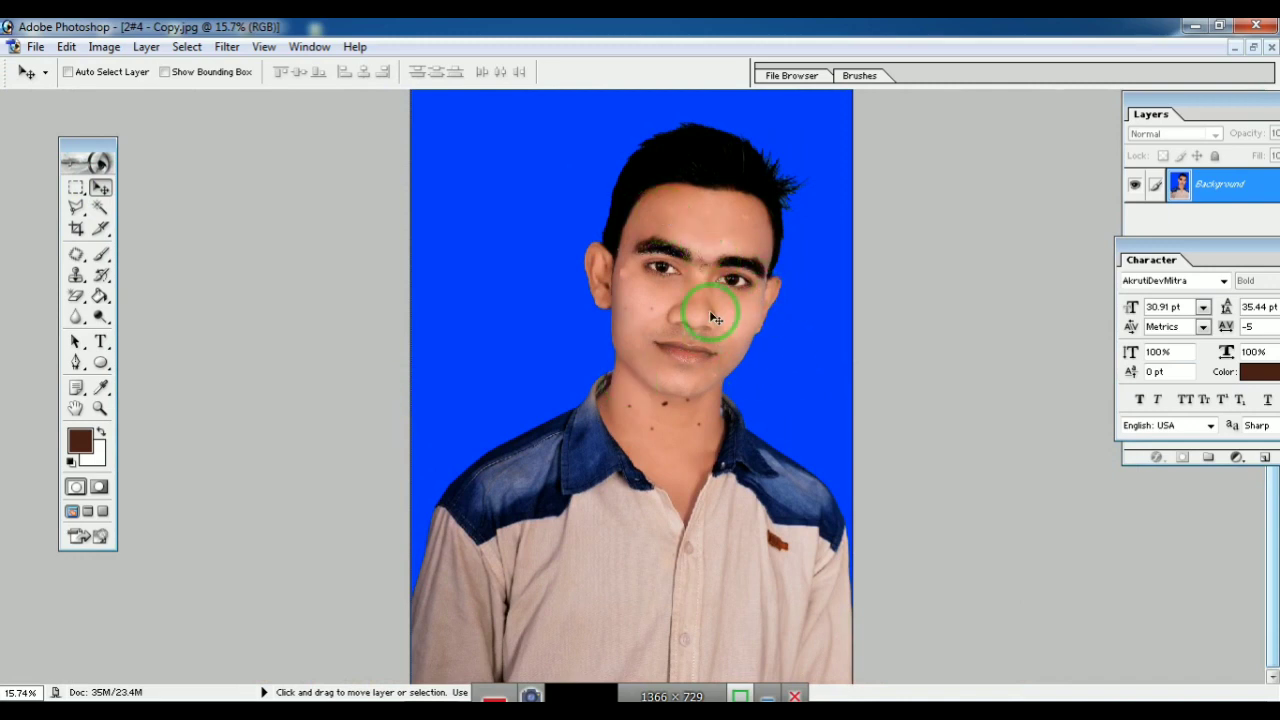
key("ctrl+m")
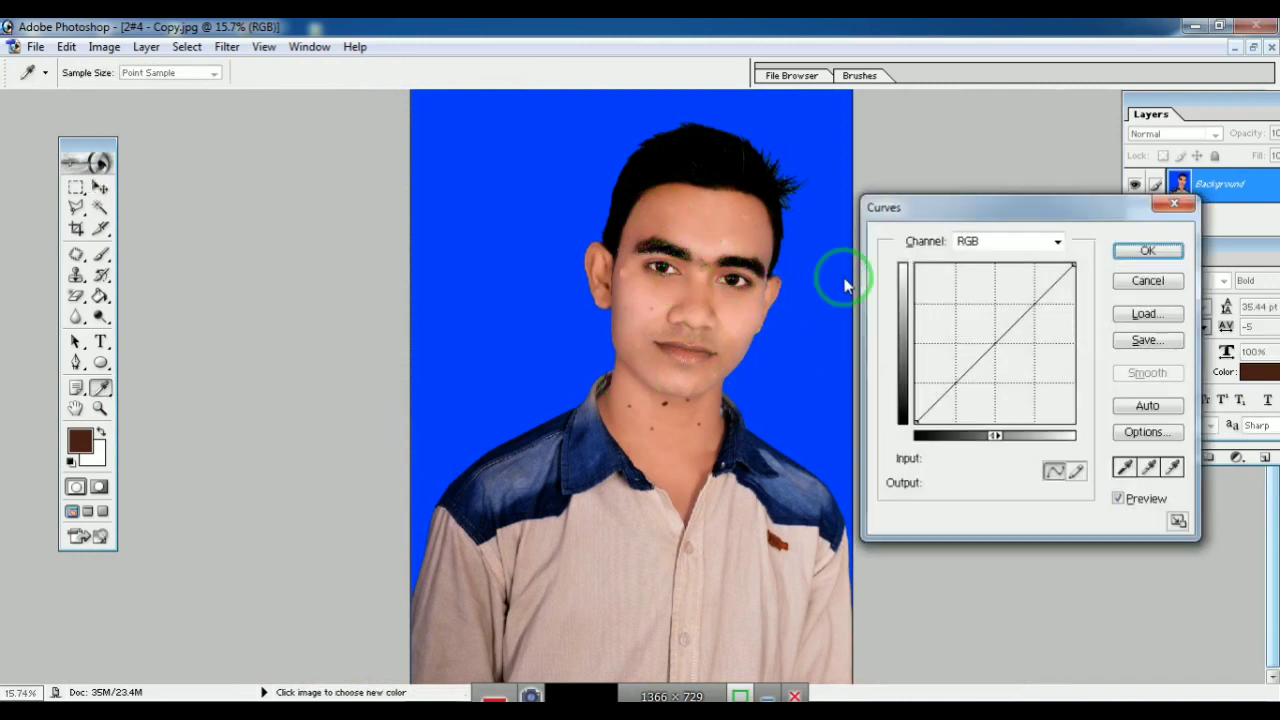
mouse_move(976, 343)
left_mouse_down()
mouse_move(966, 323)
mouse_move(986, 337)
left_mouse_up()
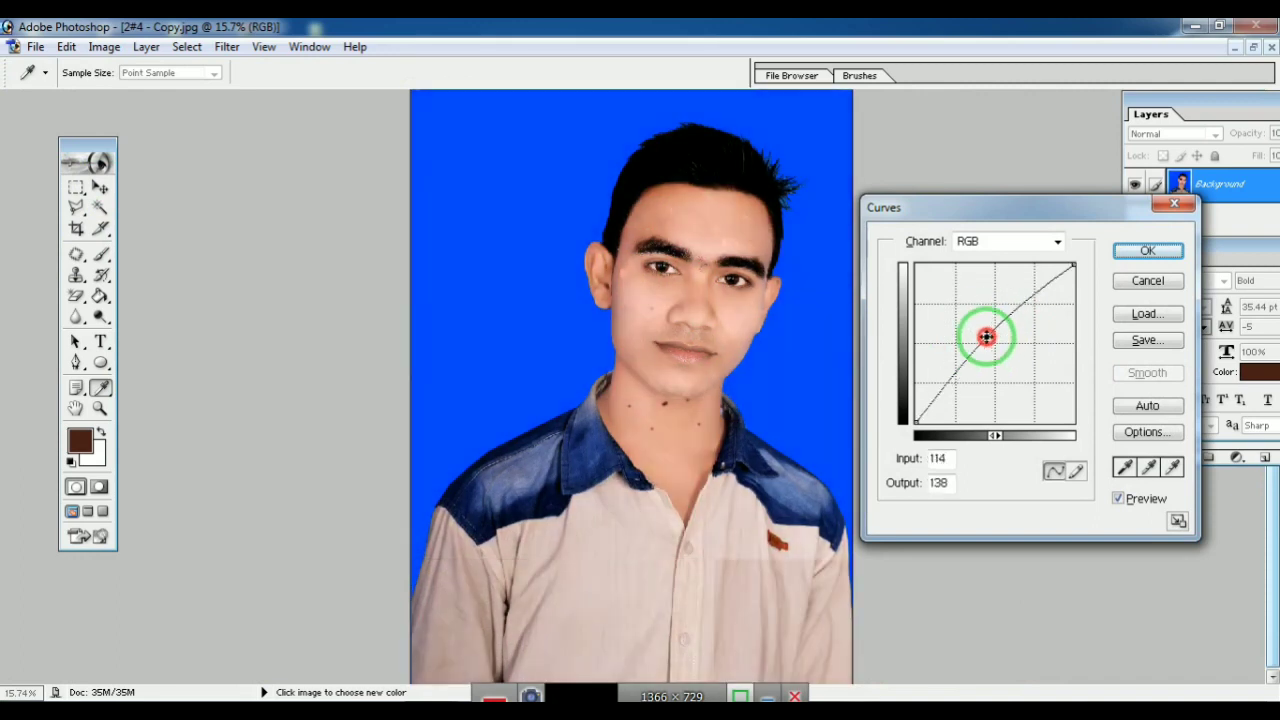
left_click(1143, 255)
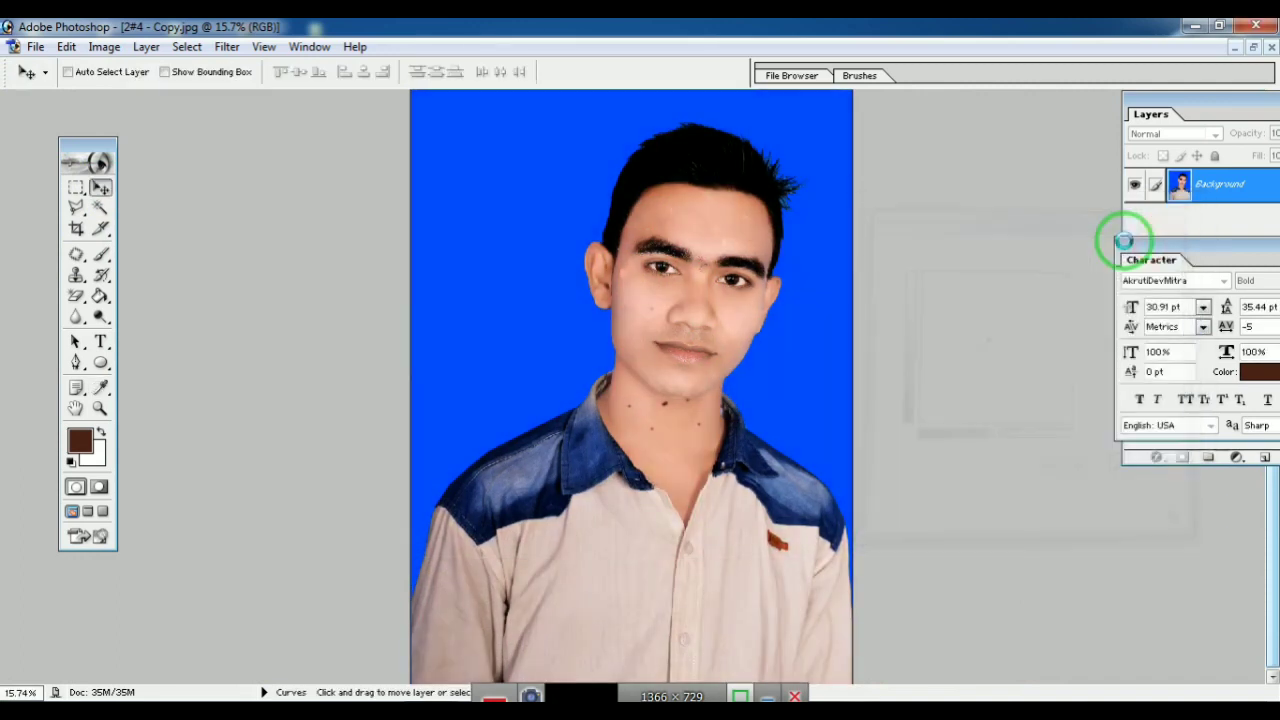